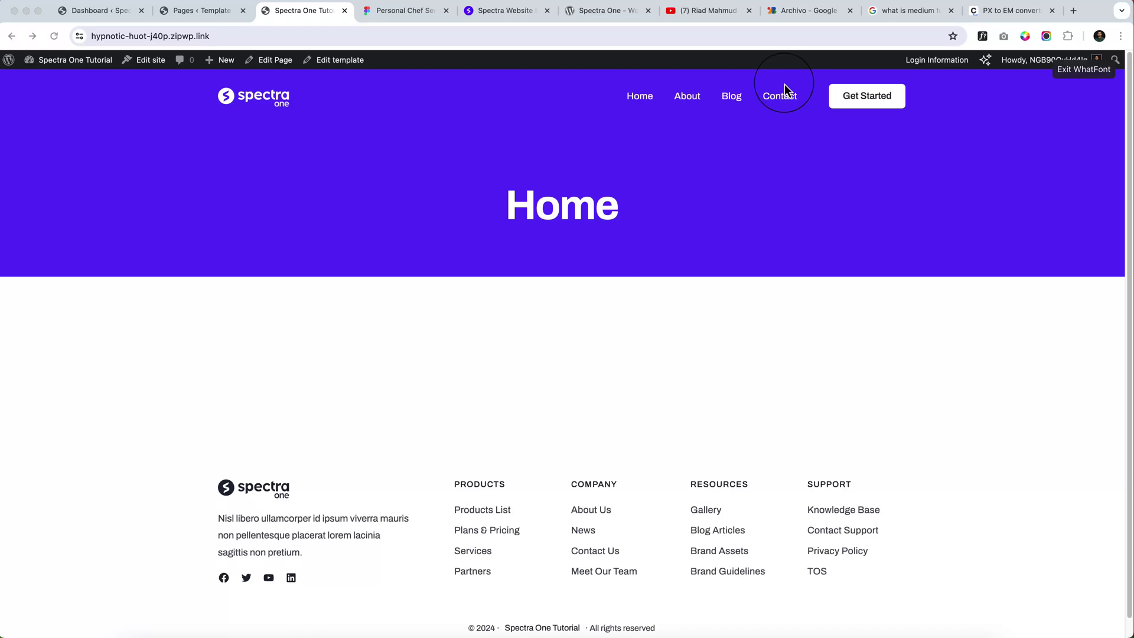
- Return to the Styles overview and show the Colors palette with theme, default and custom sets
click(185, 14)
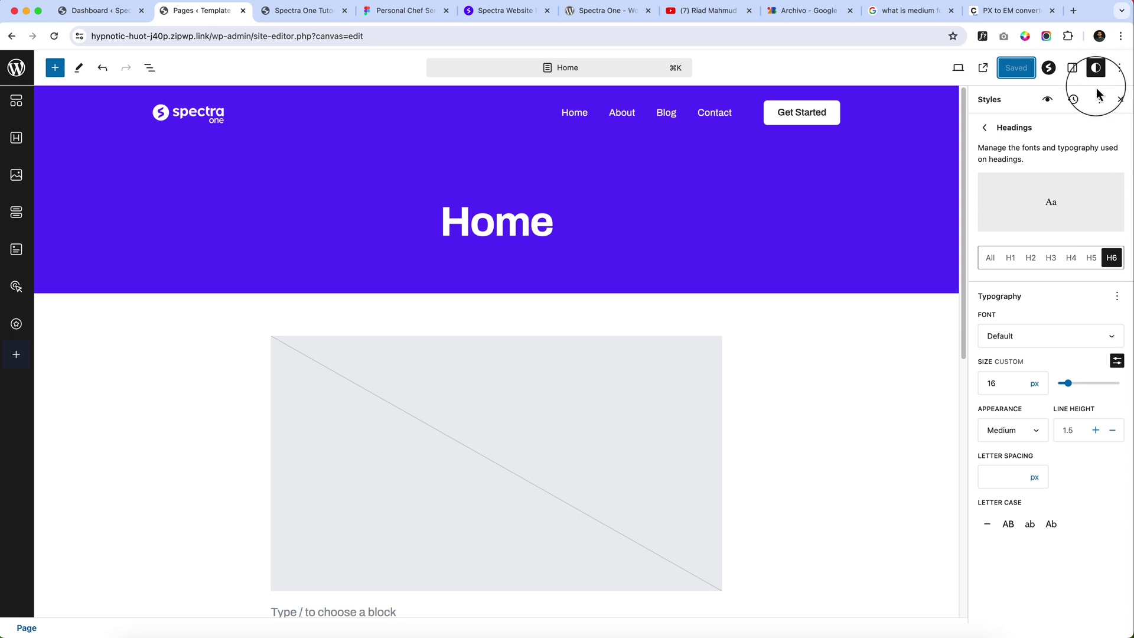
click(984, 127)
click(985, 130)
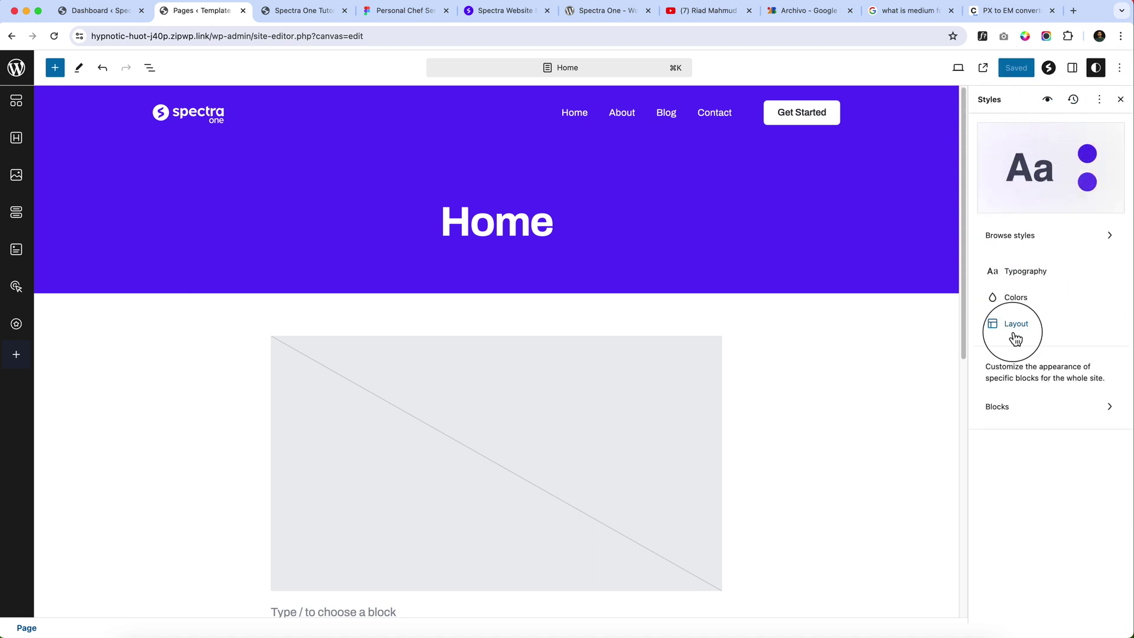
click(1011, 300)
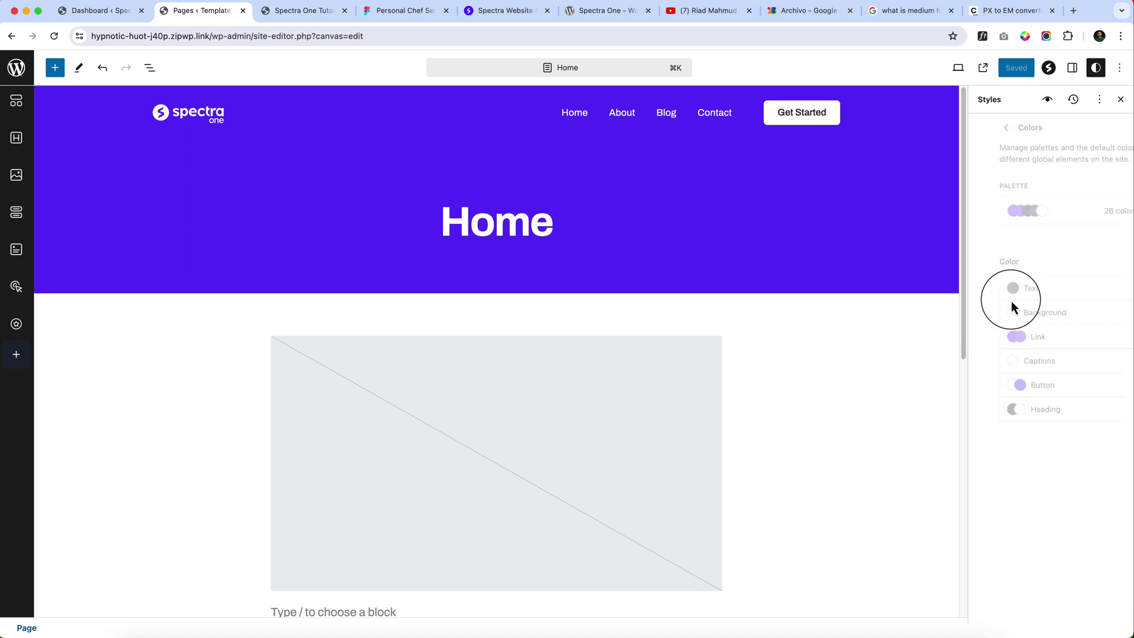
click(1081, 211)
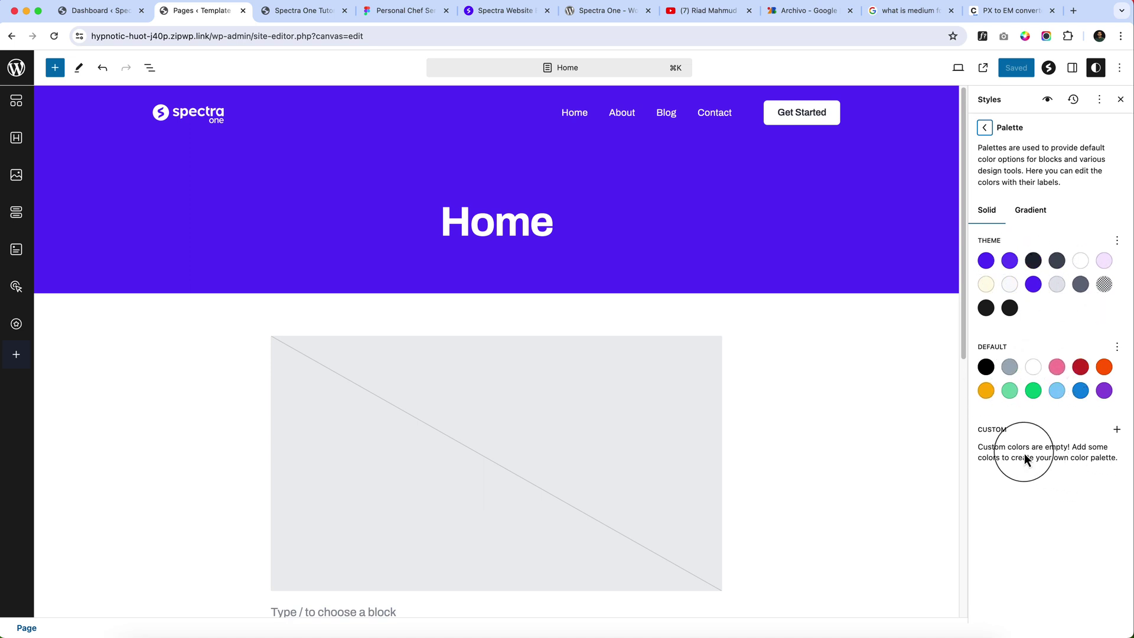
drag(1024, 459, 1070, 448)
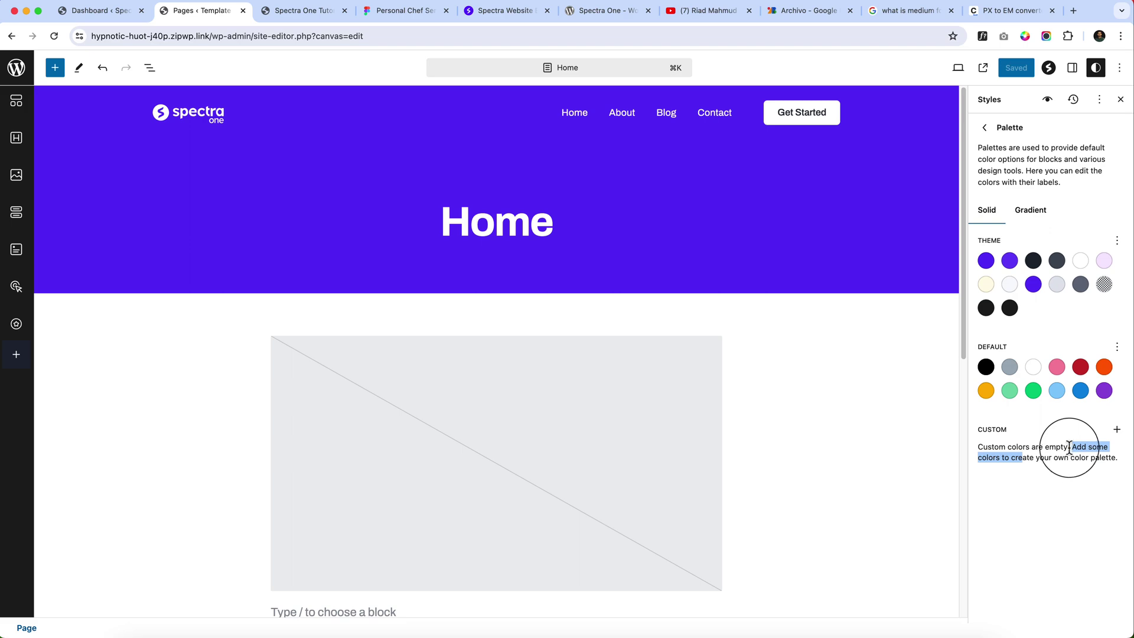
- Review the Personal Chef Service Figma design's sections and select a section frame
click(1055, 310)
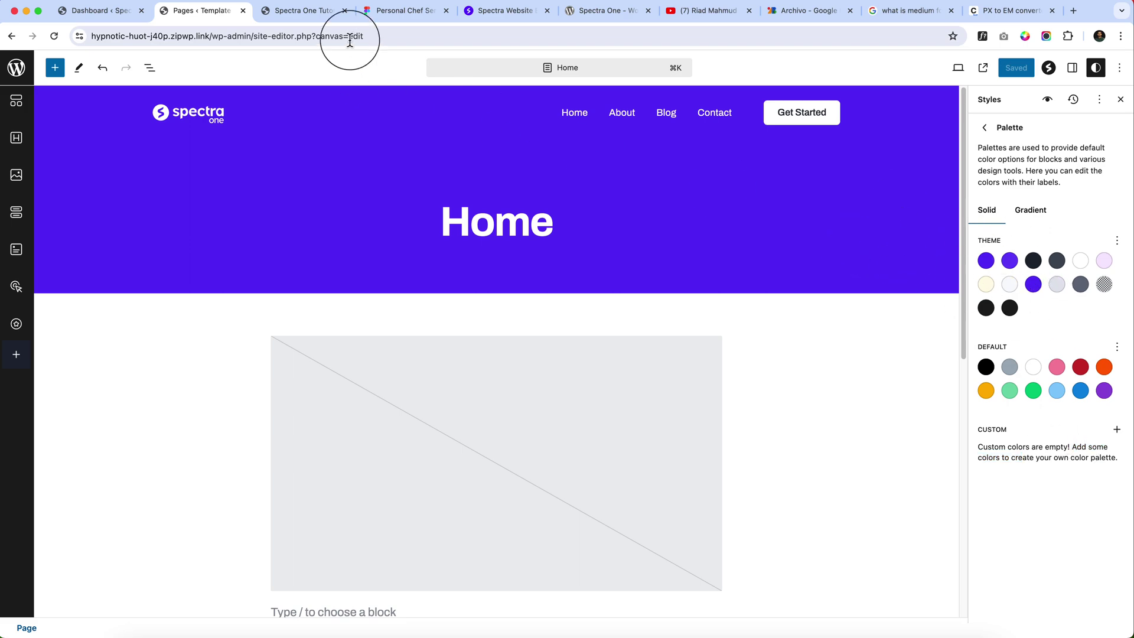
click(393, 17)
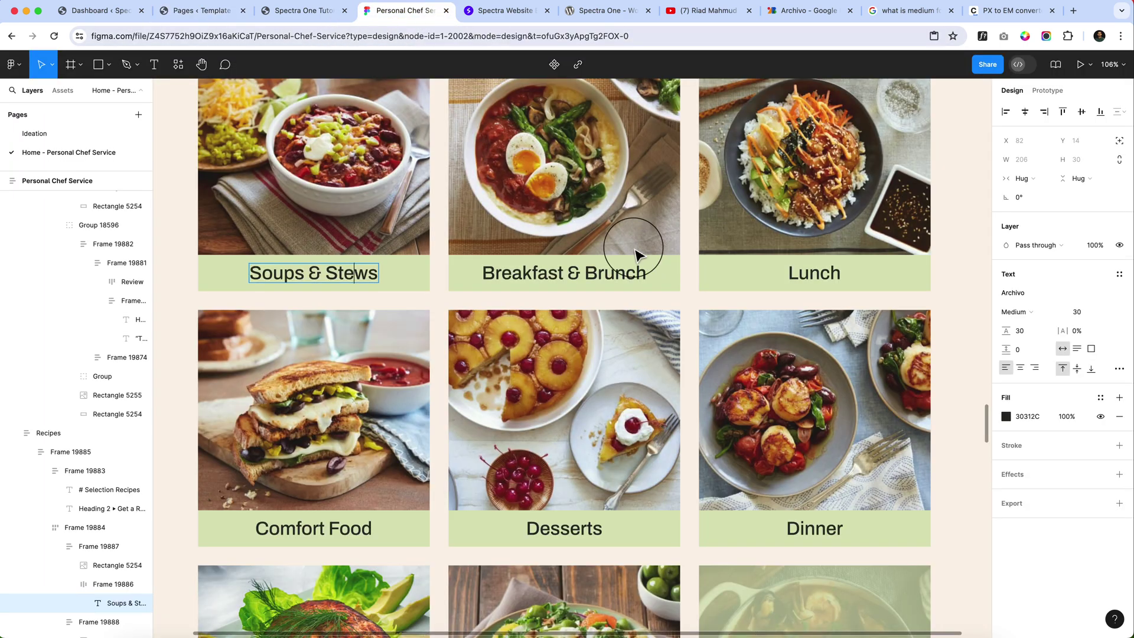
scroll(594, 264, down, 5)
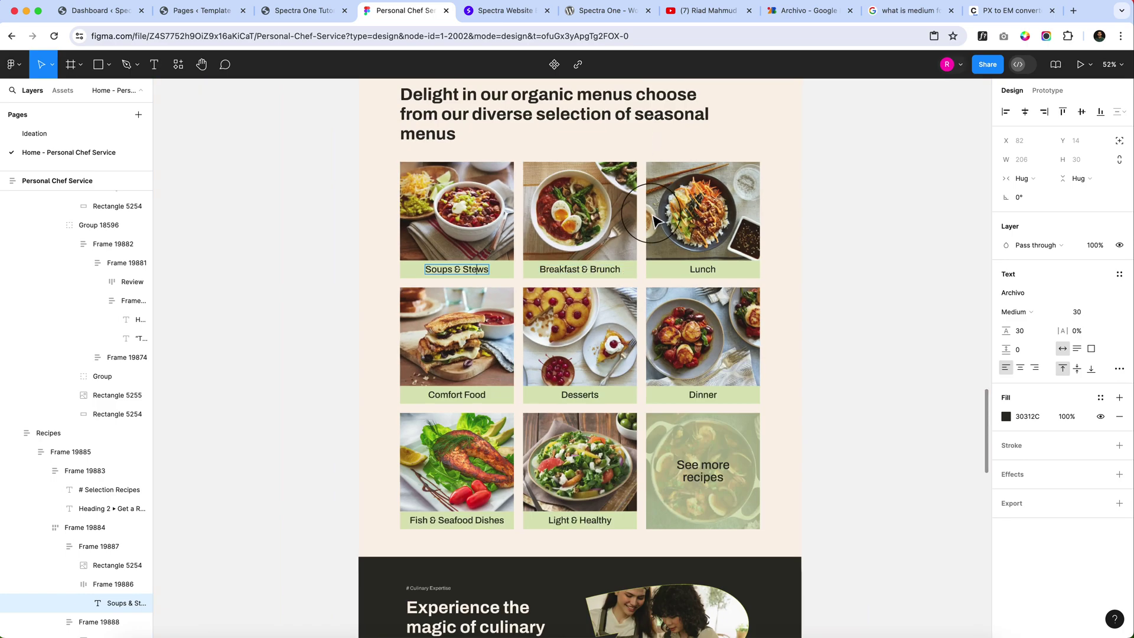
scroll(663, 220, up, 10)
scroll(683, 240, up, 10)
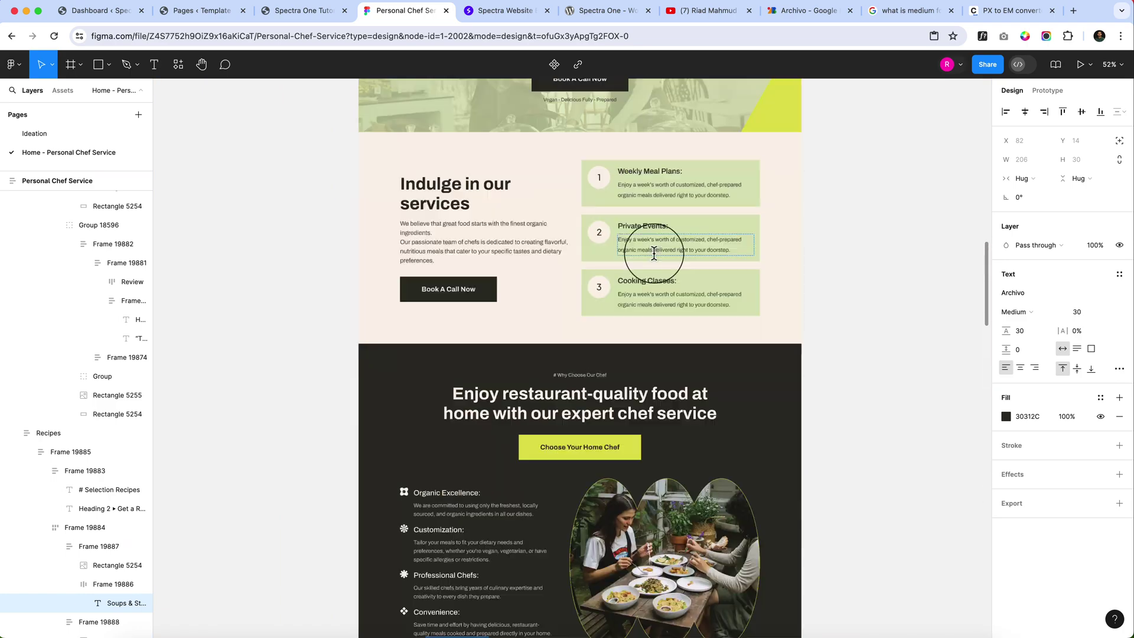
scroll(700, 257, up, 8)
scroll(702, 260, up, 10)
scroll(691, 262, up, 8)
scroll(682, 266, up, 5)
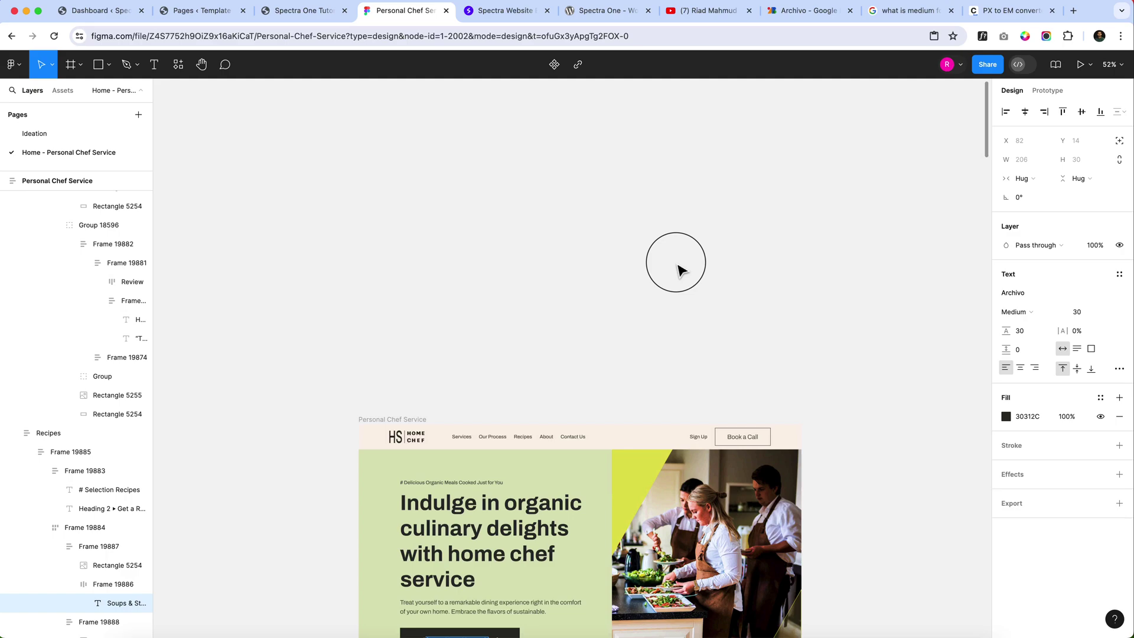
scroll(680, 268, down, 2)
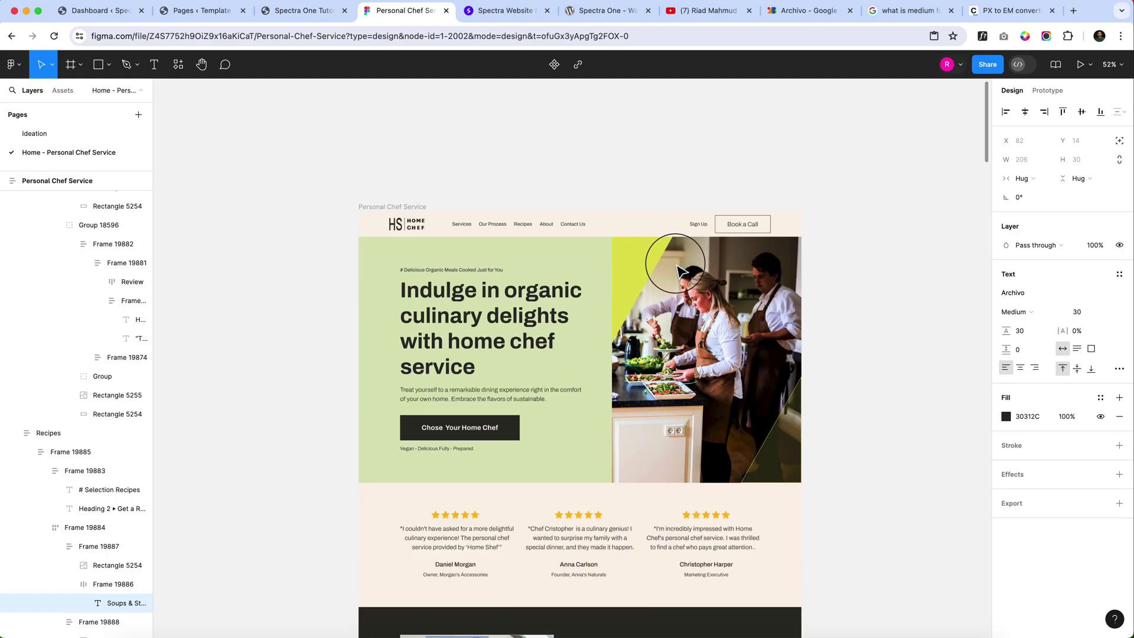
scroll(629, 350, down, 8)
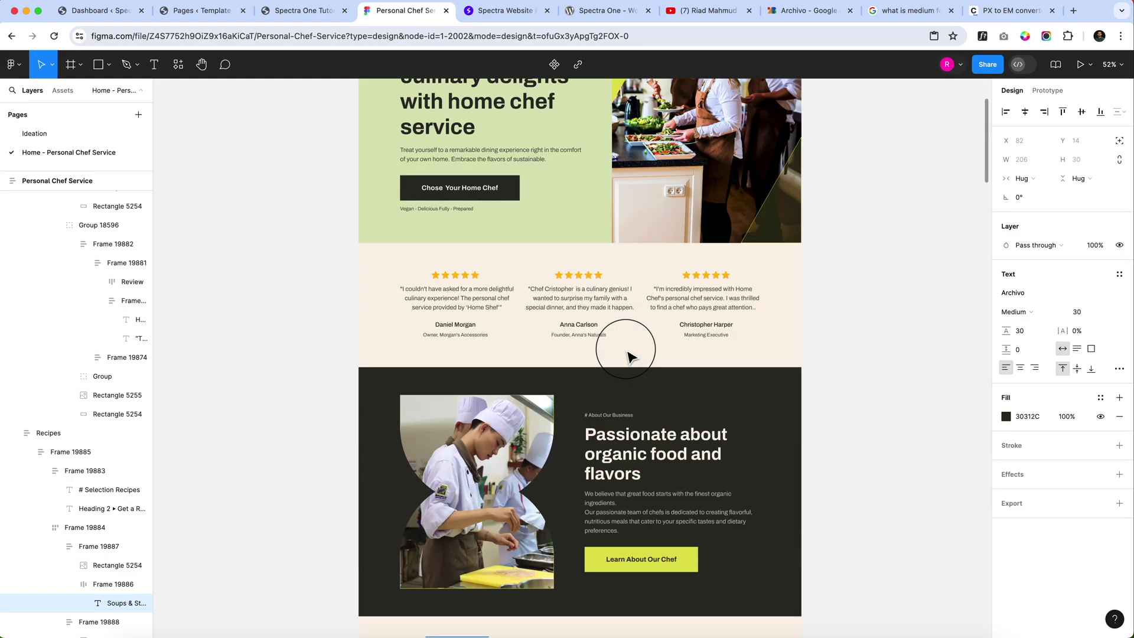
scroll(630, 353, down, 8)
scroll(630, 354, down, 8)
scroll(629, 357, down, 6)
scroll(630, 359, down, 8)
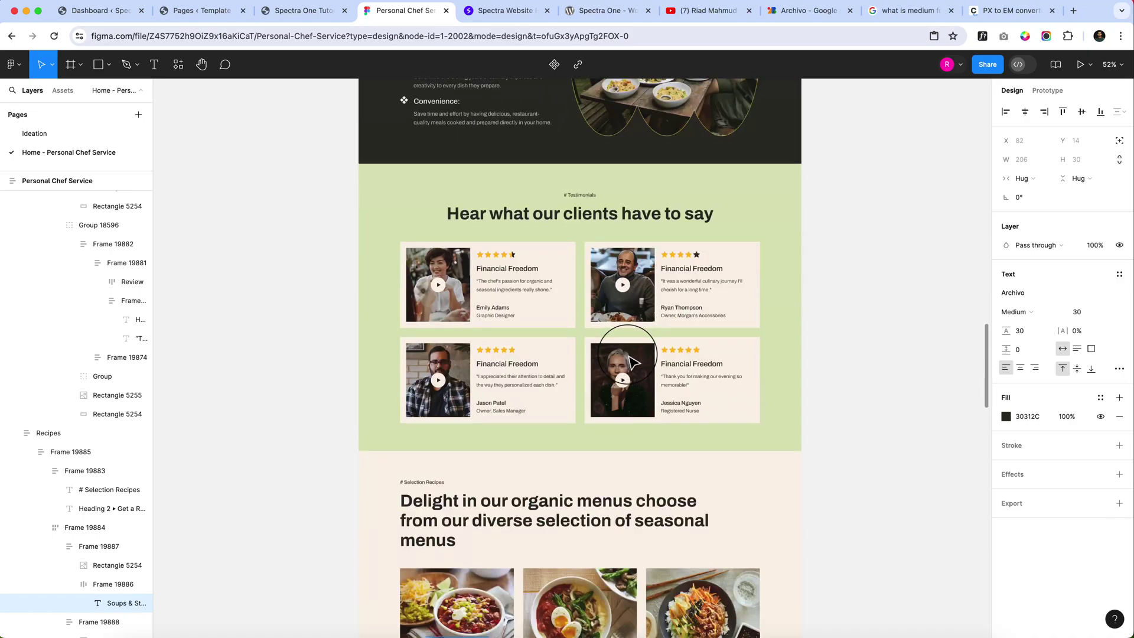
scroll(620, 364, down, 8)
scroll(602, 367, down, 6)
scroll(584, 378, down, 4)
scroll(585, 378, down, 6)
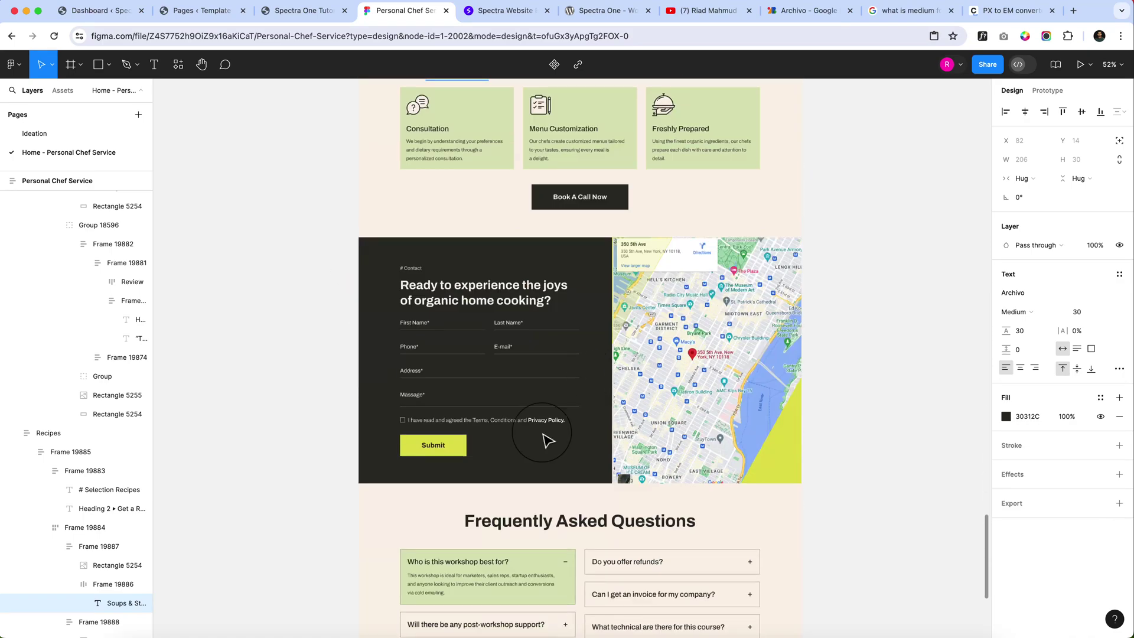
scroll(603, 390, down, 6)
scroll(638, 417, down, 3)
scroll(620, 442, up, 8)
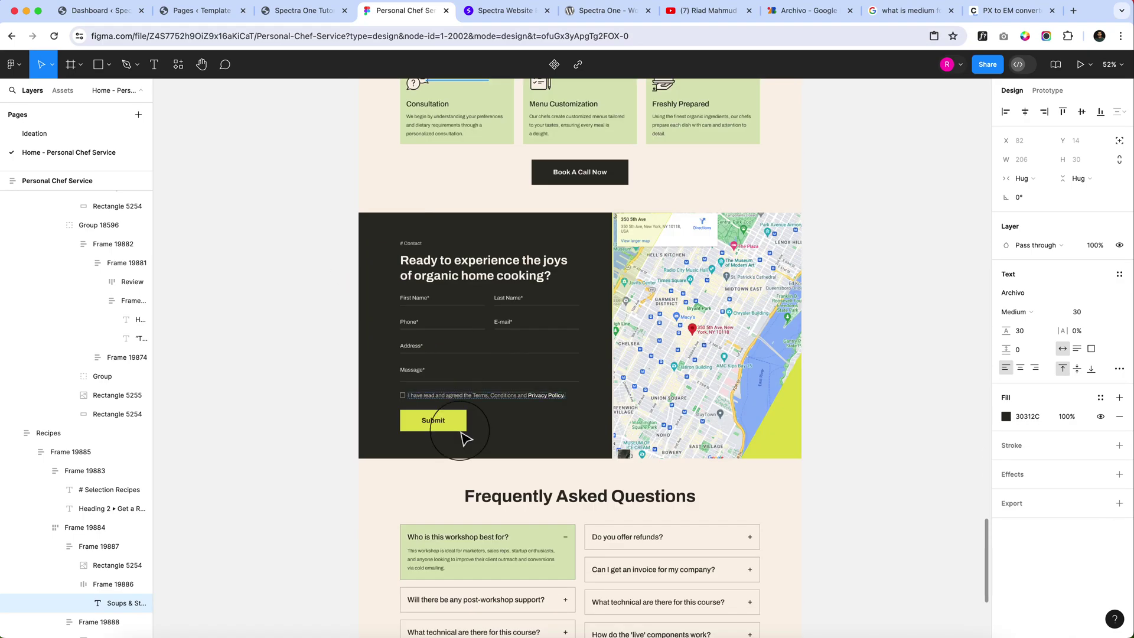
click(466, 429)
scroll(637, 408, up, 8)
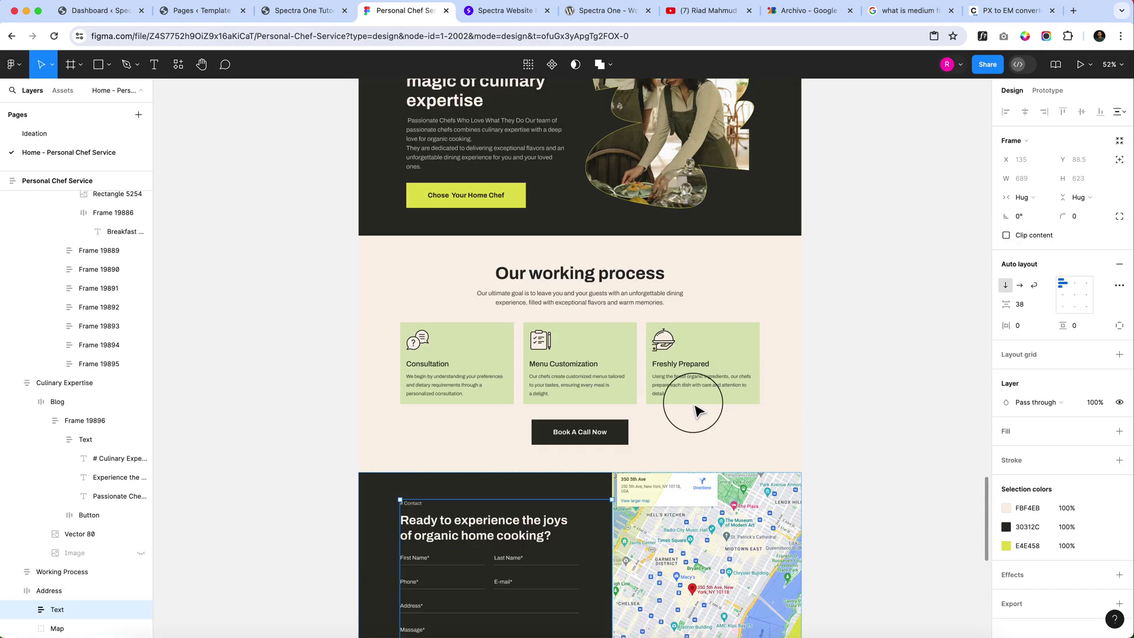
scroll(692, 407, up, 8)
scroll(692, 408, up, 8)
scroll(682, 403, up, 8)
scroll(655, 399, up, 6)
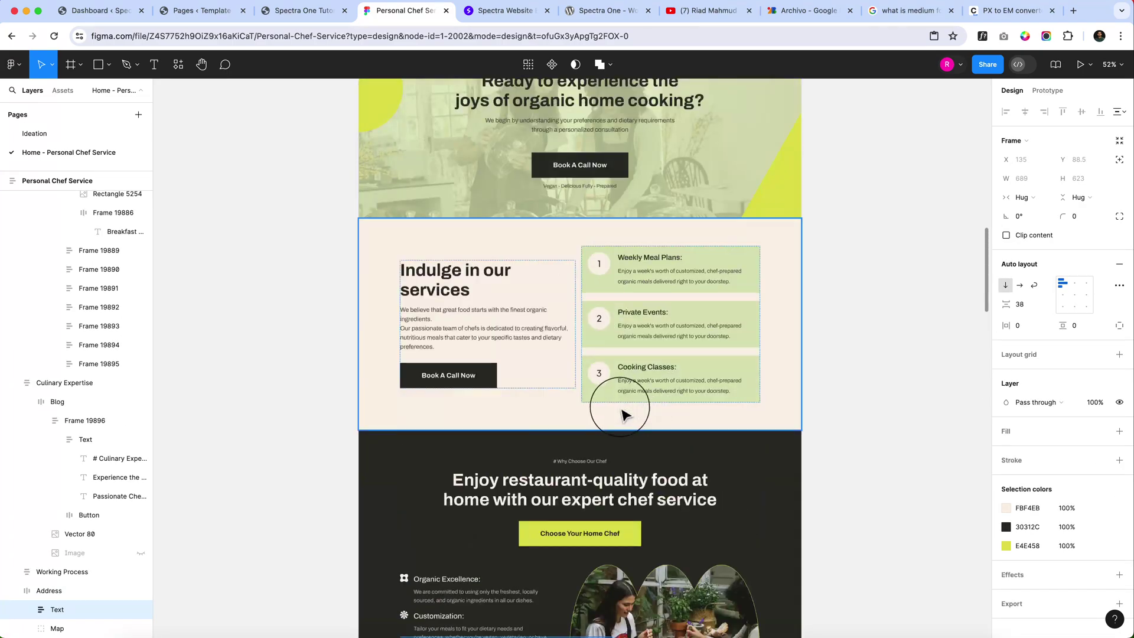
scroll(638, 355, down, 5)
scroll(636, 301, up, 3)
scroll(620, 293, up, 8)
scroll(620, 301, up, 6)
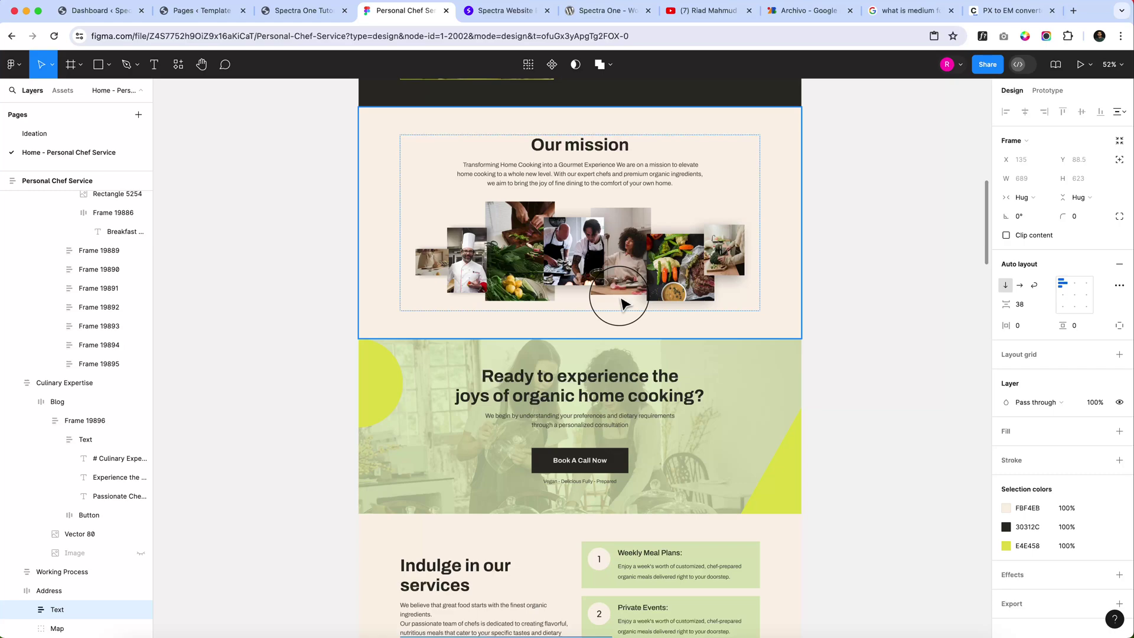
scroll(625, 266, up, 4)
scroll(625, 248, up, 5)
scroll(498, 237, up, 6)
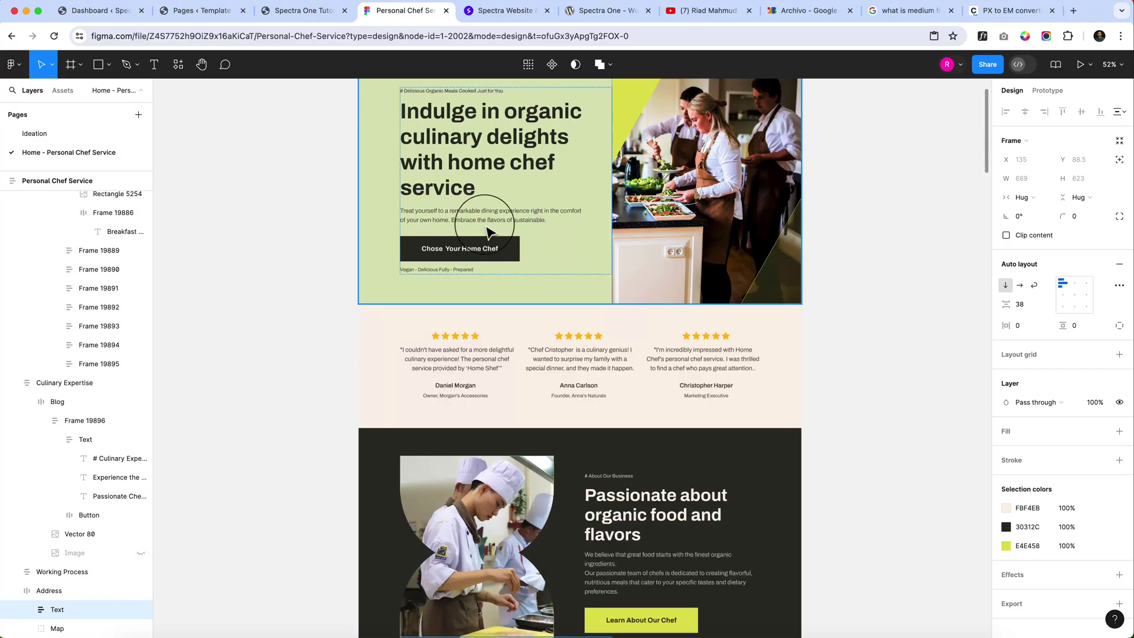
scroll(549, 230, up, 5)
scroll(625, 295, up, 5)
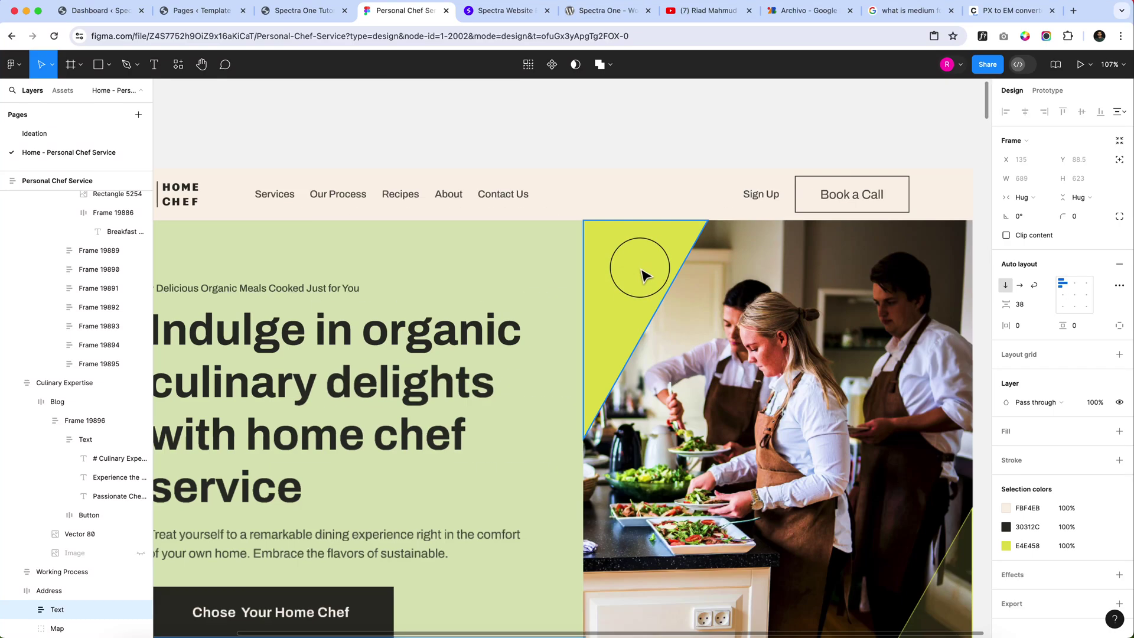
scroll(603, 275, up, 3)
- Clear the color picker extension's old colors and sample the cream header color #FBF4EB
drag(603, 274, 638, 186)
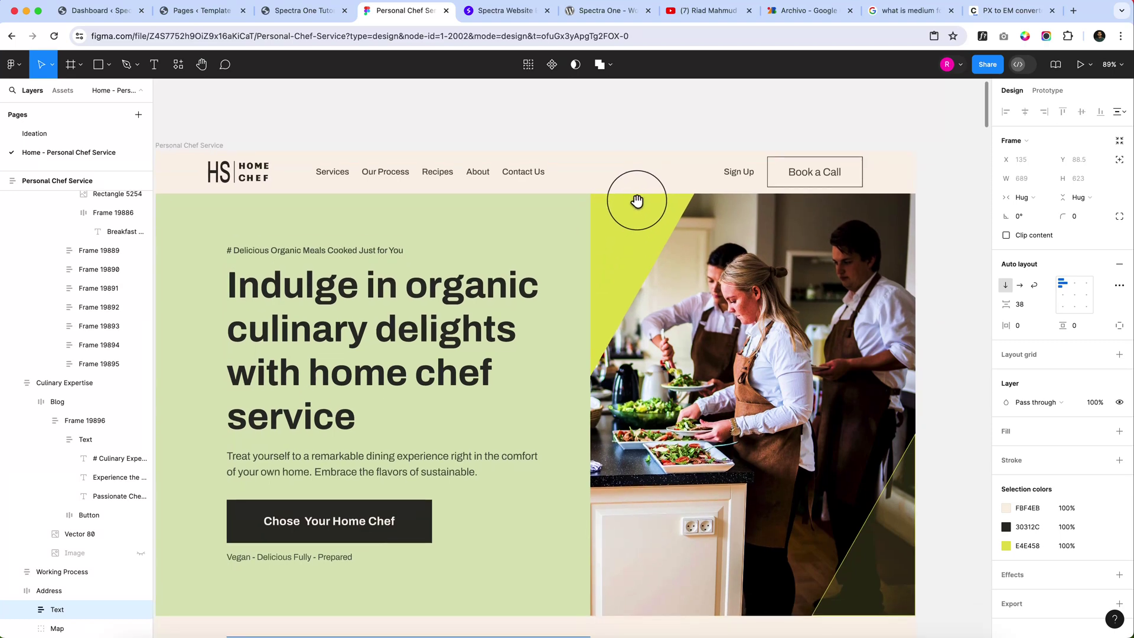
click(1025, 35)
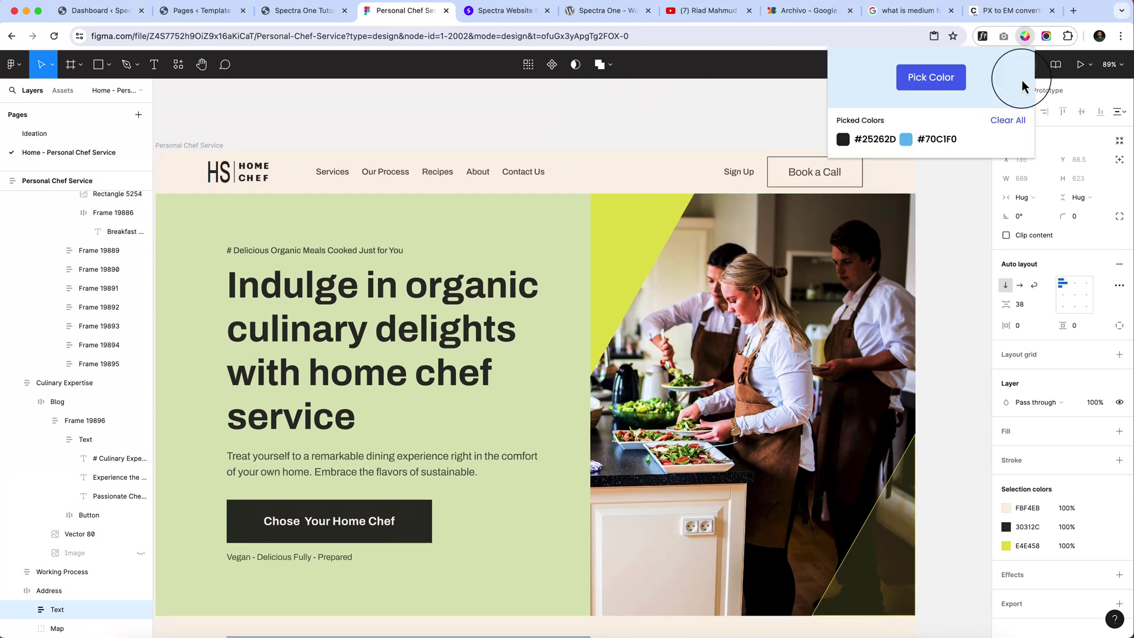
click(1010, 121)
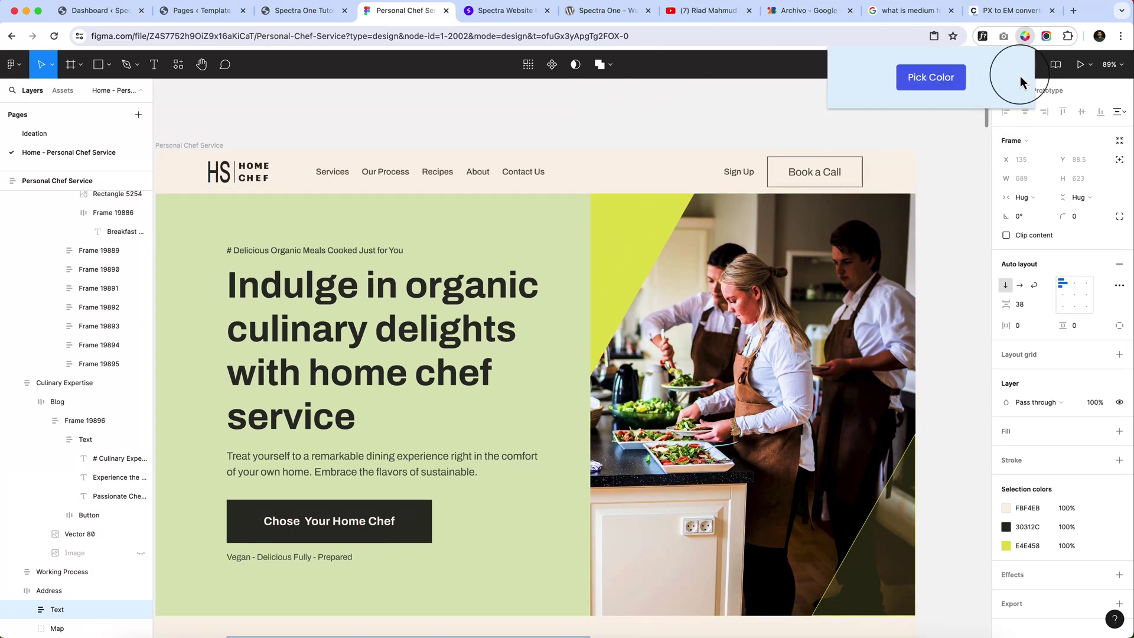
click(930, 77)
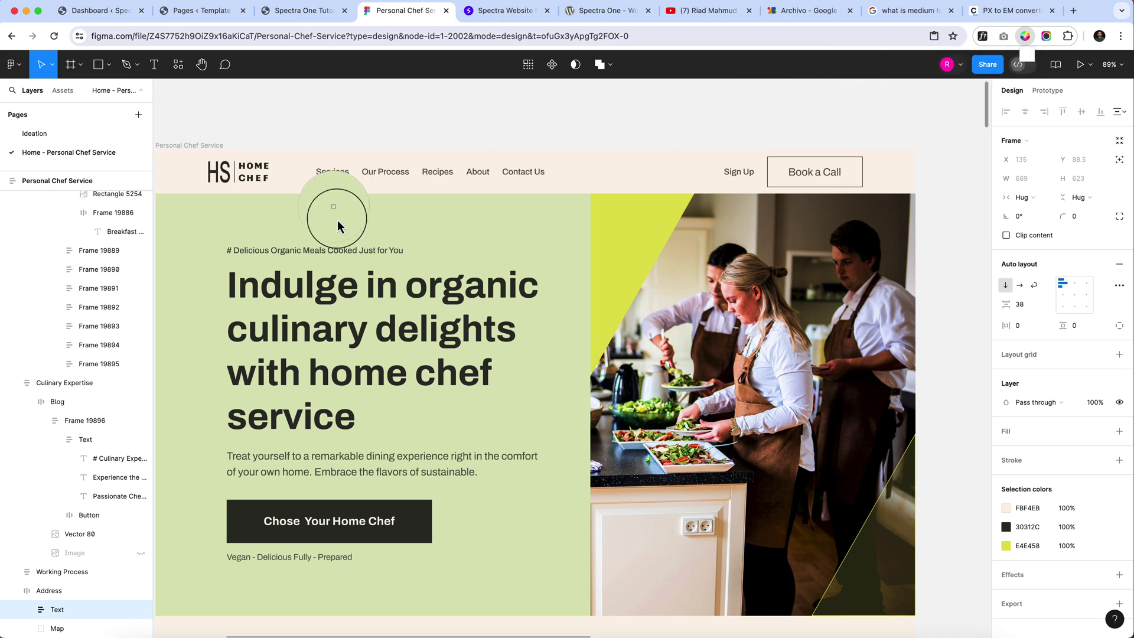
click(297, 178)
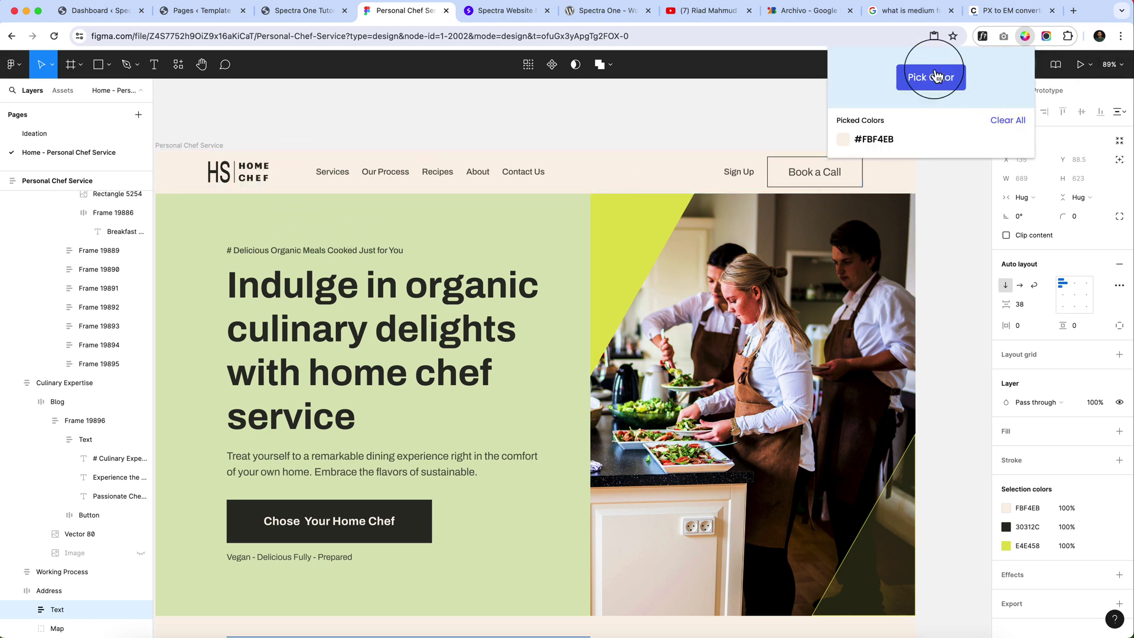
click(1013, 76)
- Sample the pale green hero color #DFE7C0 and the lime accent #E4E458
click(496, 236)
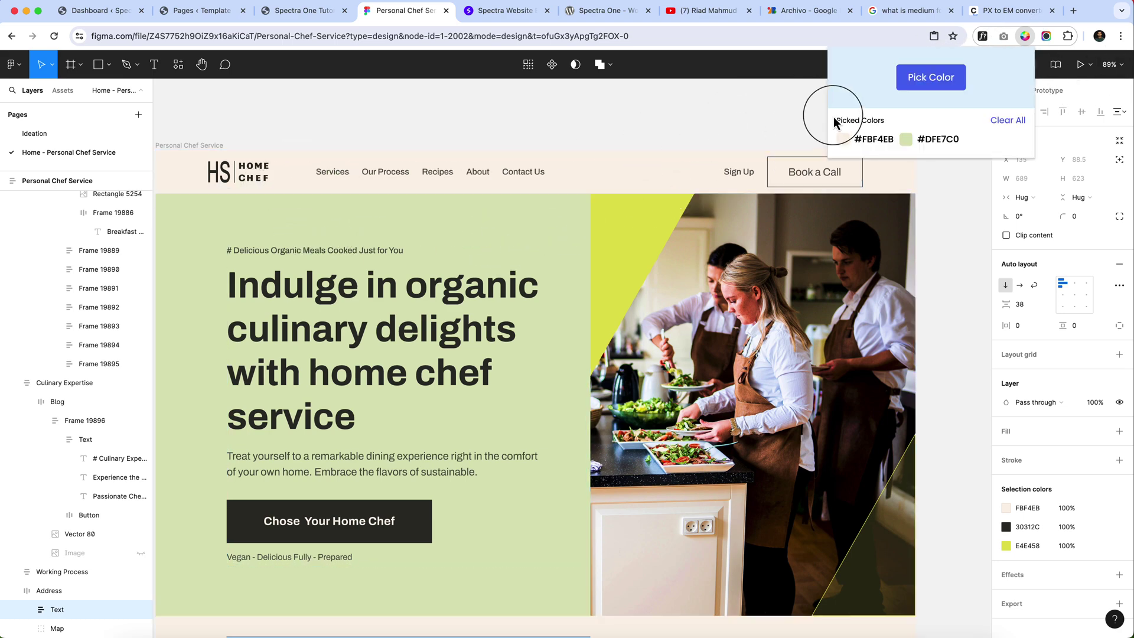
click(931, 77)
click(629, 256)
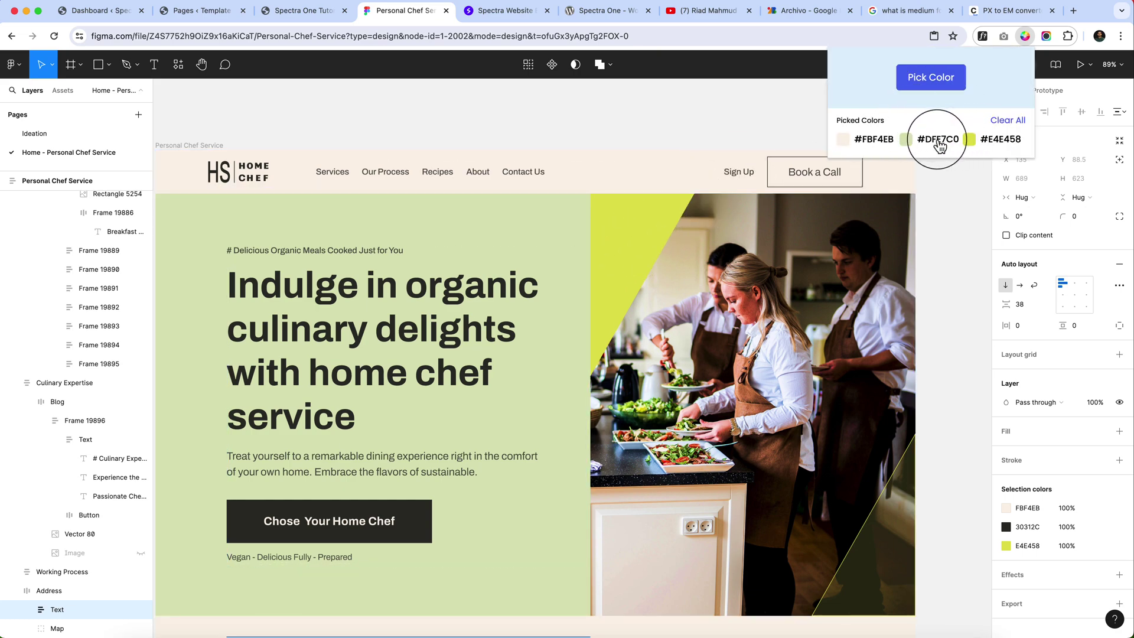
scroll(673, 325, down, 8)
scroll(664, 345, down, 4)
click(931, 78)
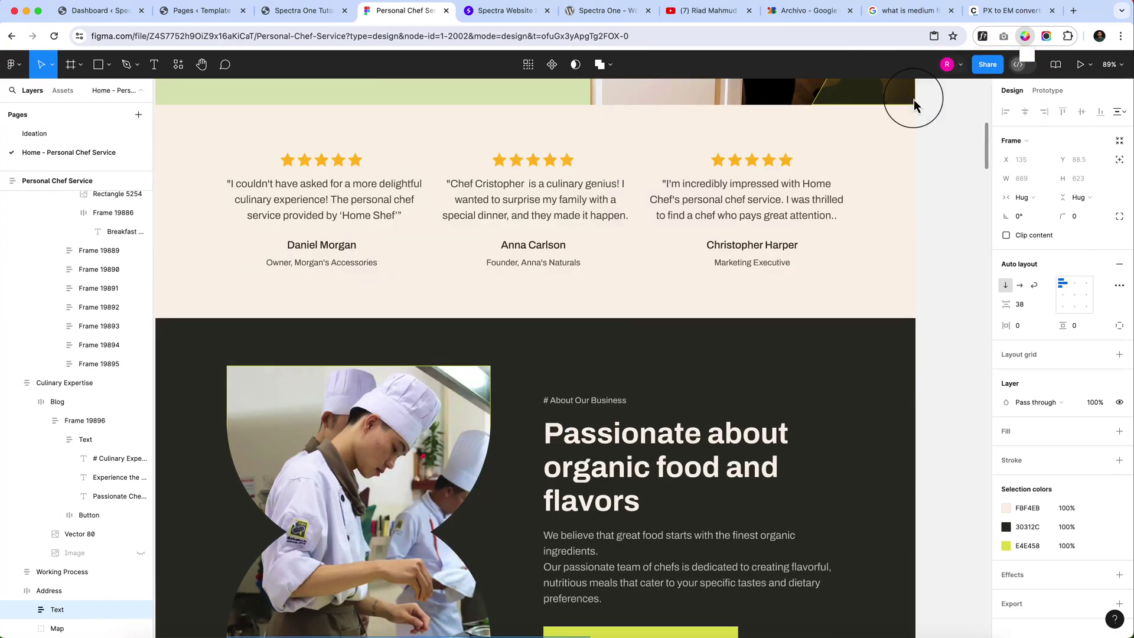
click(629, 276)
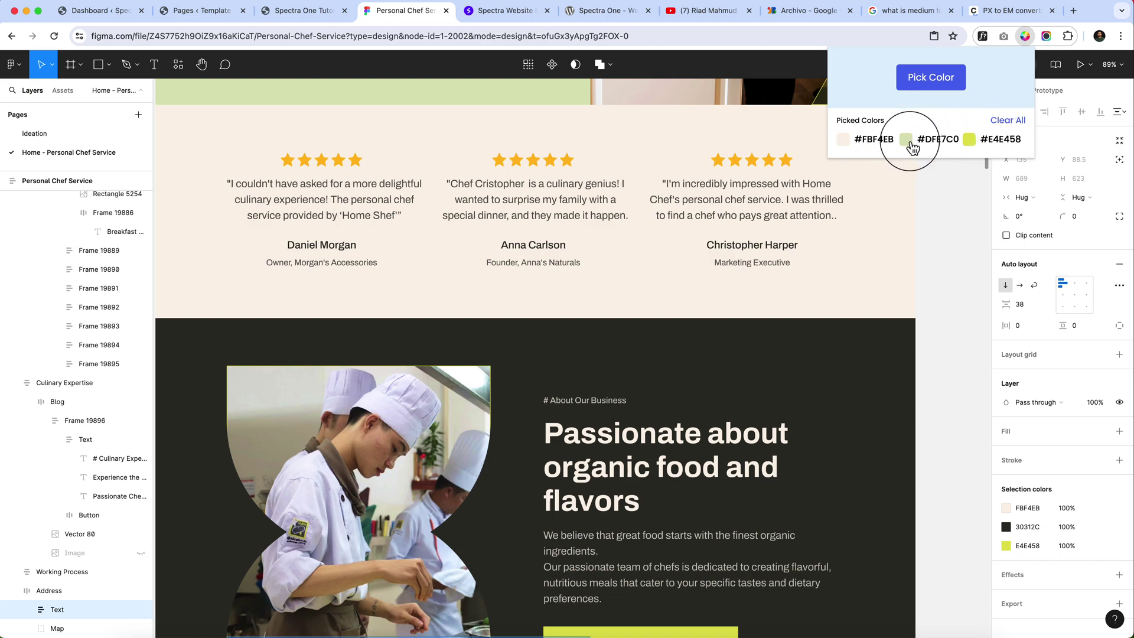
- Sample the dark section color #30312C and the pale green service card color
click(930, 77)
click(653, 345)
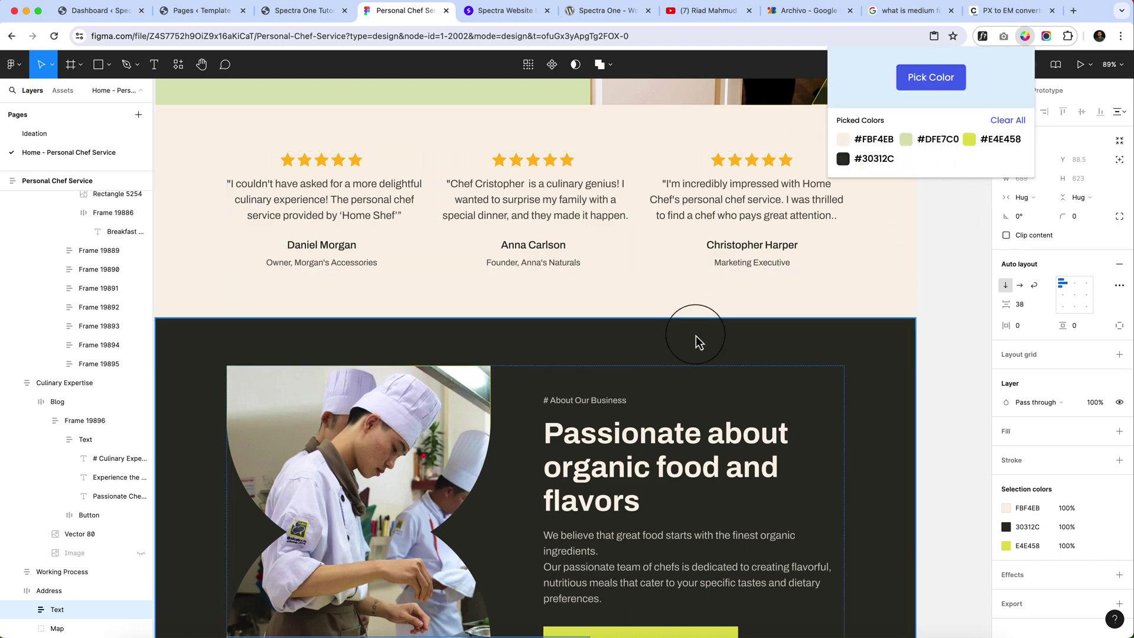
scroll(695, 344, down, 6)
scroll(695, 344, down, 8)
scroll(691, 346, down, 4)
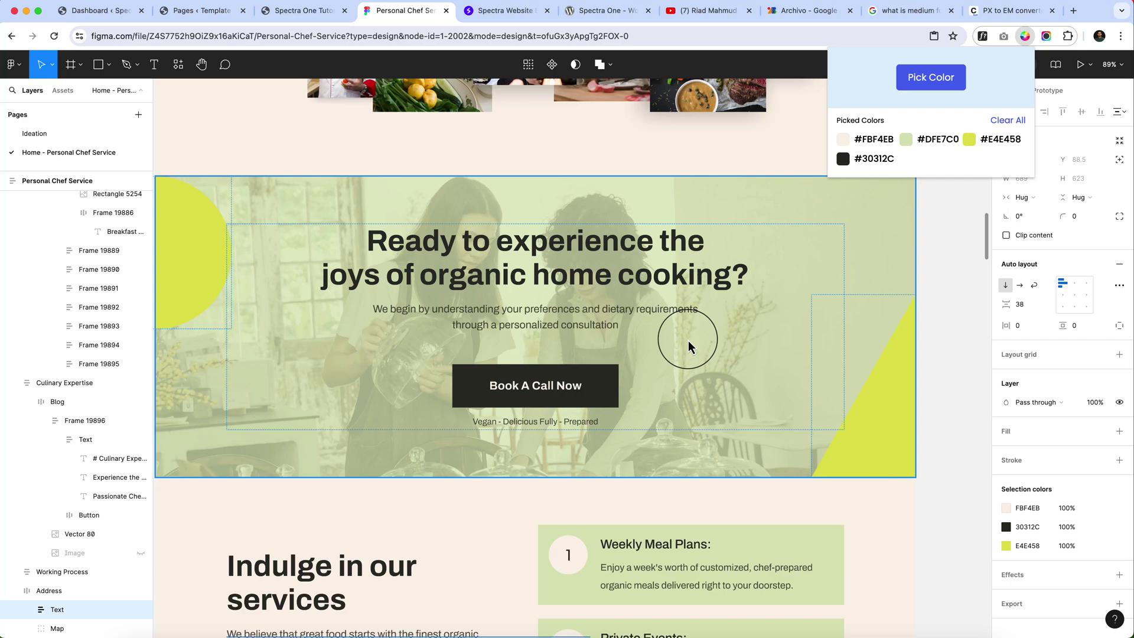
scroll(674, 389, down, 8)
scroll(673, 390, down, 4)
click(930, 78)
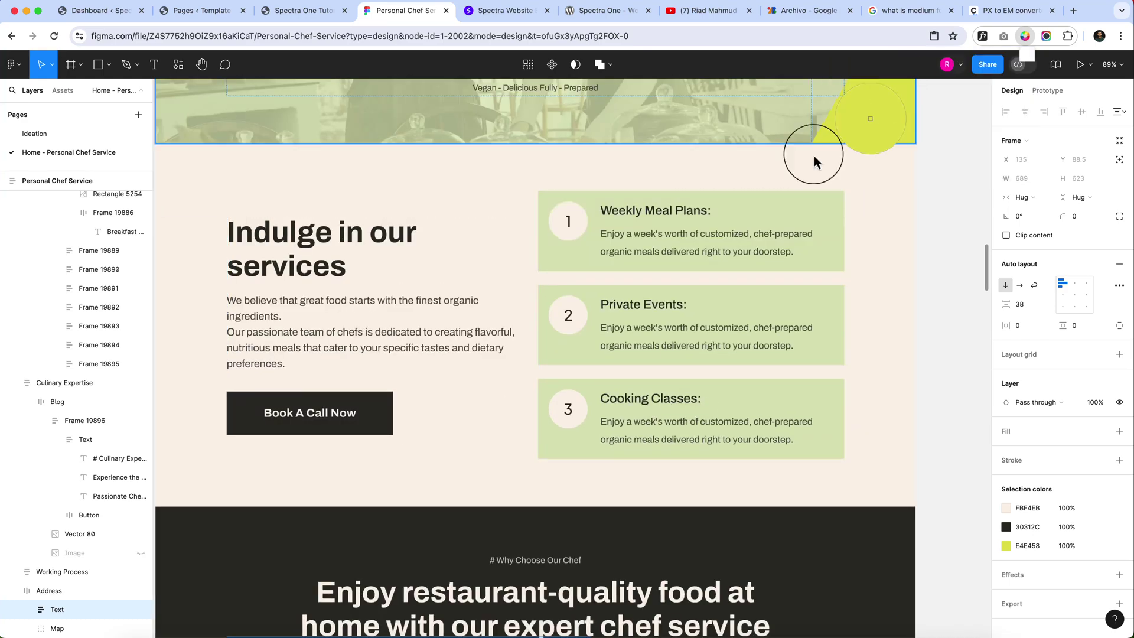
scroll(815, 160, up, 2)
click(580, 254)
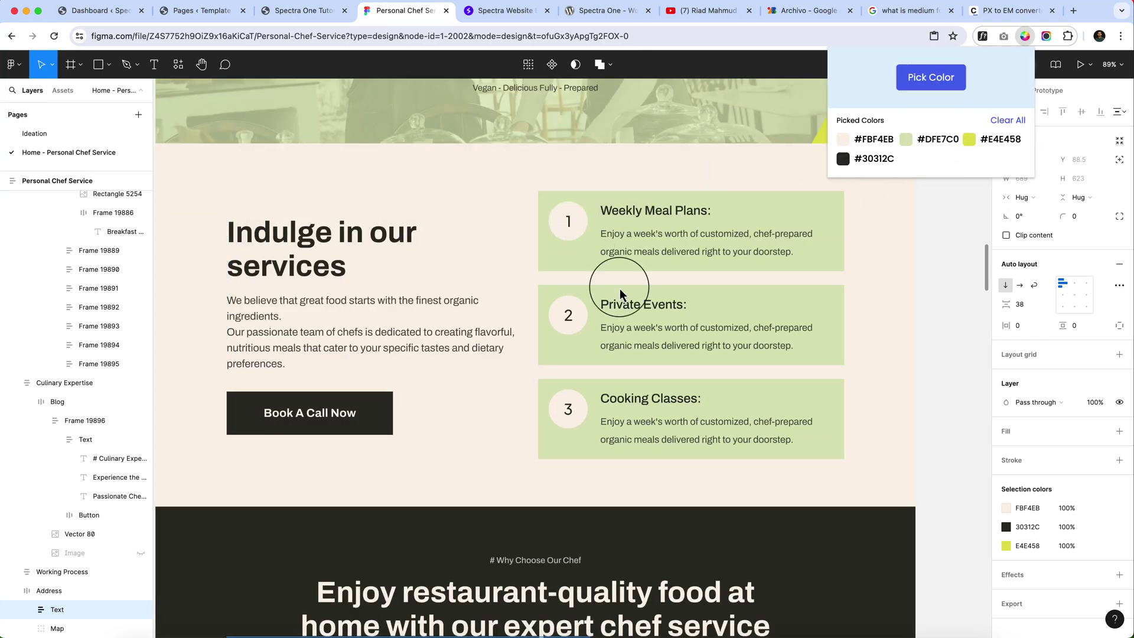
scroll(602, 293, down, 5)
scroll(472, 393, down, 5)
scroll(473, 393, down, 5)
scroll(472, 393, down, 4)
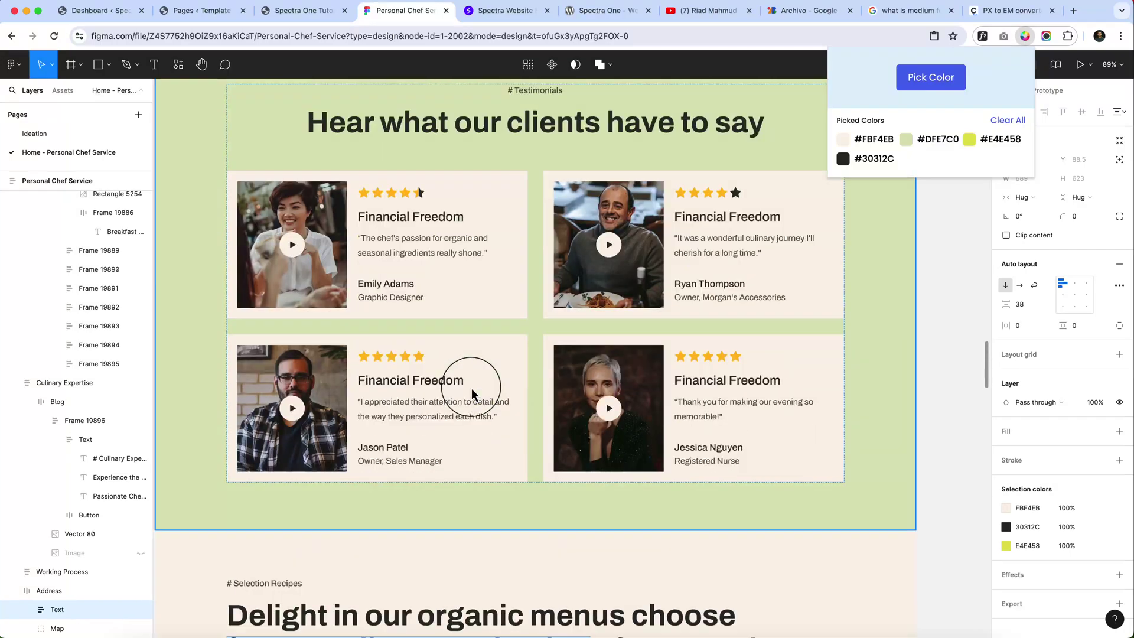
scroll(472, 393, down, 5)
scroll(472, 393, down, 5)
scroll(472, 393, down, 5)
scroll(473, 393, down, 4)
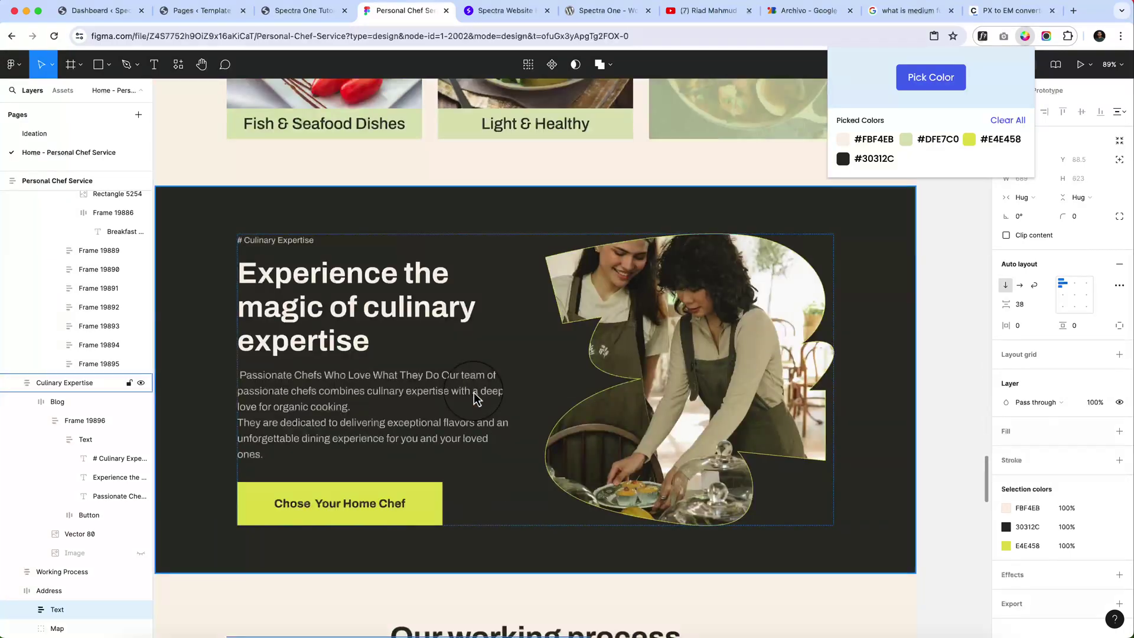
scroll(475, 399, down, 3)
- Re-sample the lime button and dark section colors, then go to the YouTube channel
click(931, 77)
click(416, 317)
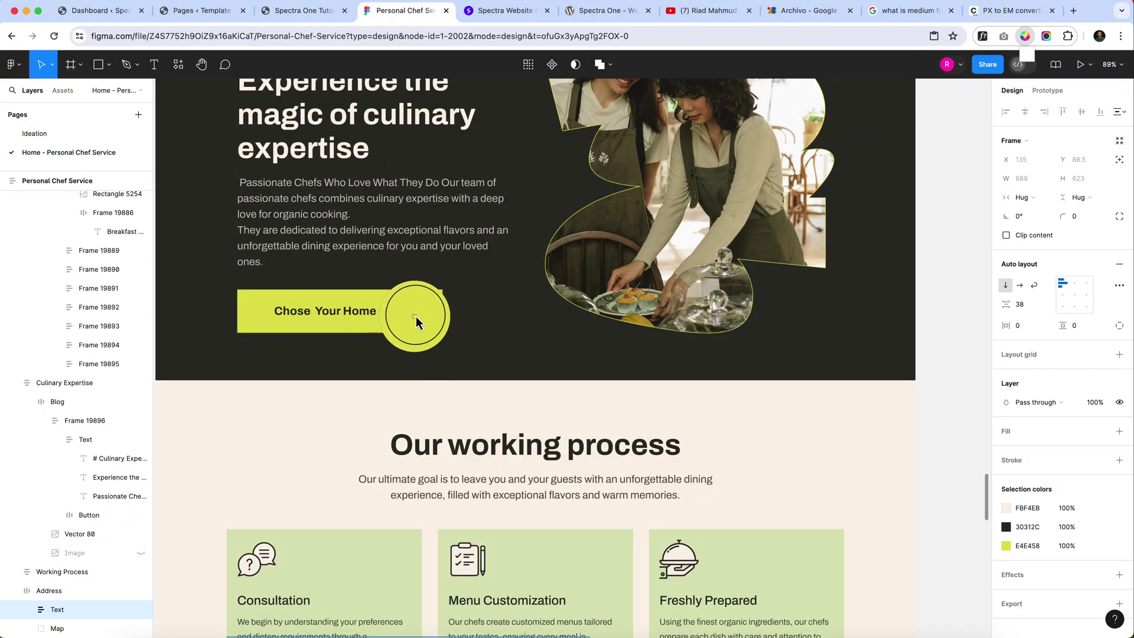
click(930, 78)
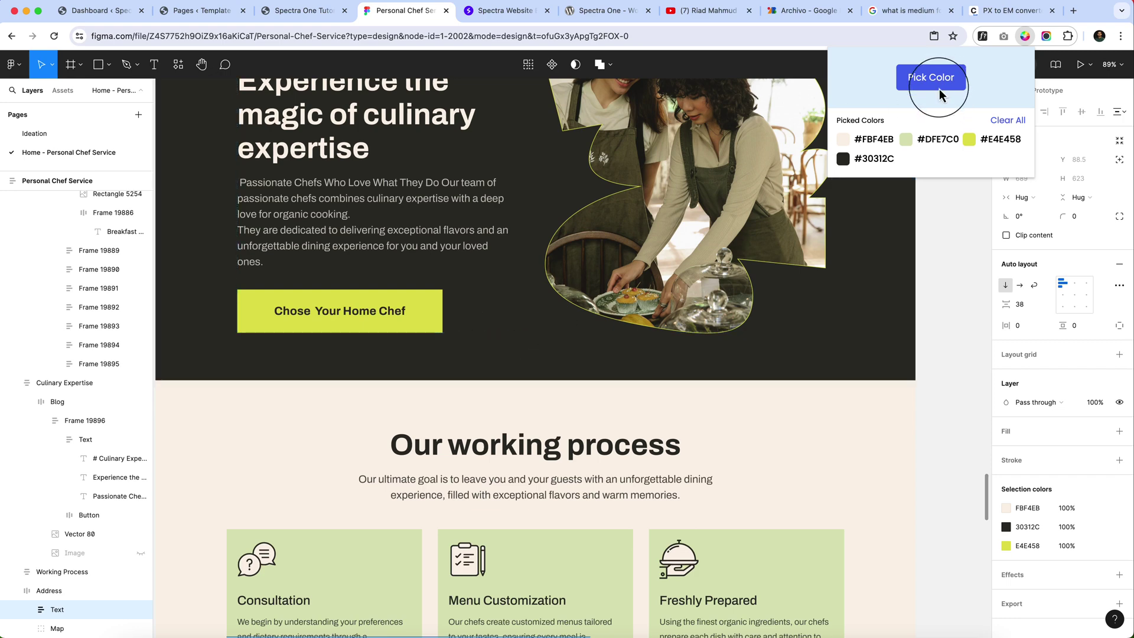
click(549, 360)
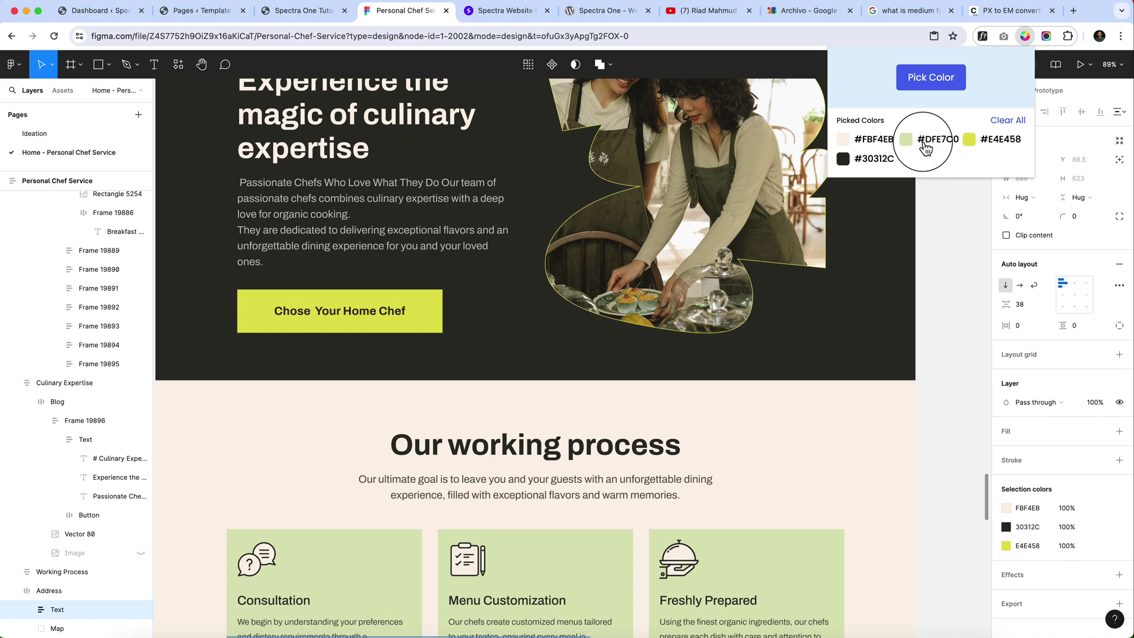
scroll(540, 366, down, 5)
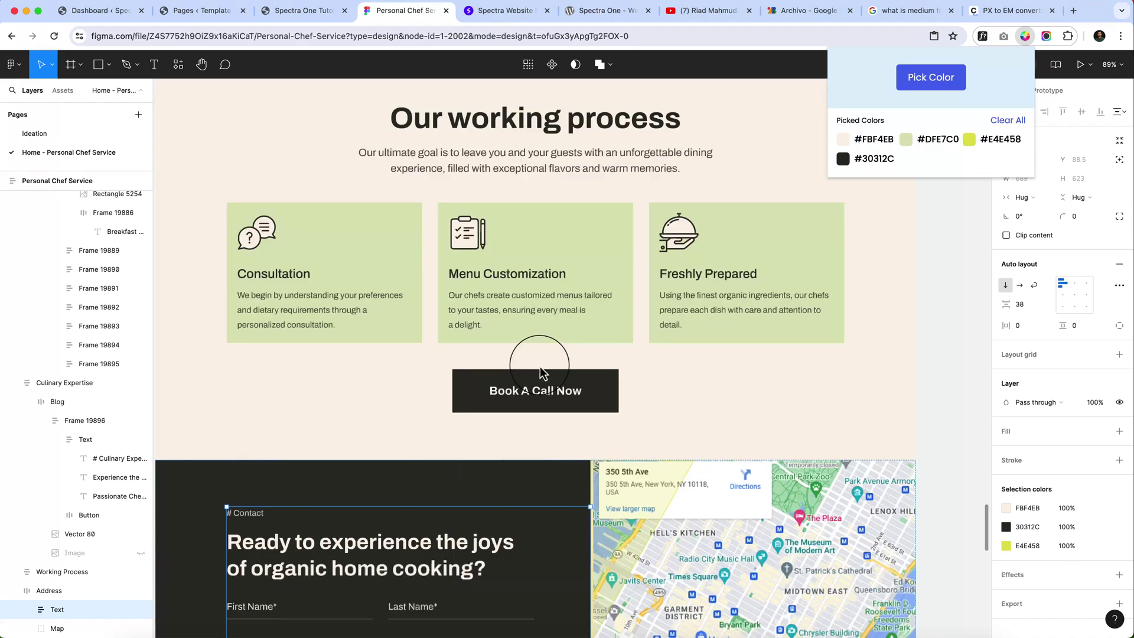
scroll(540, 366, down, 5)
scroll(542, 368, down, 5)
scroll(553, 368, down, 5)
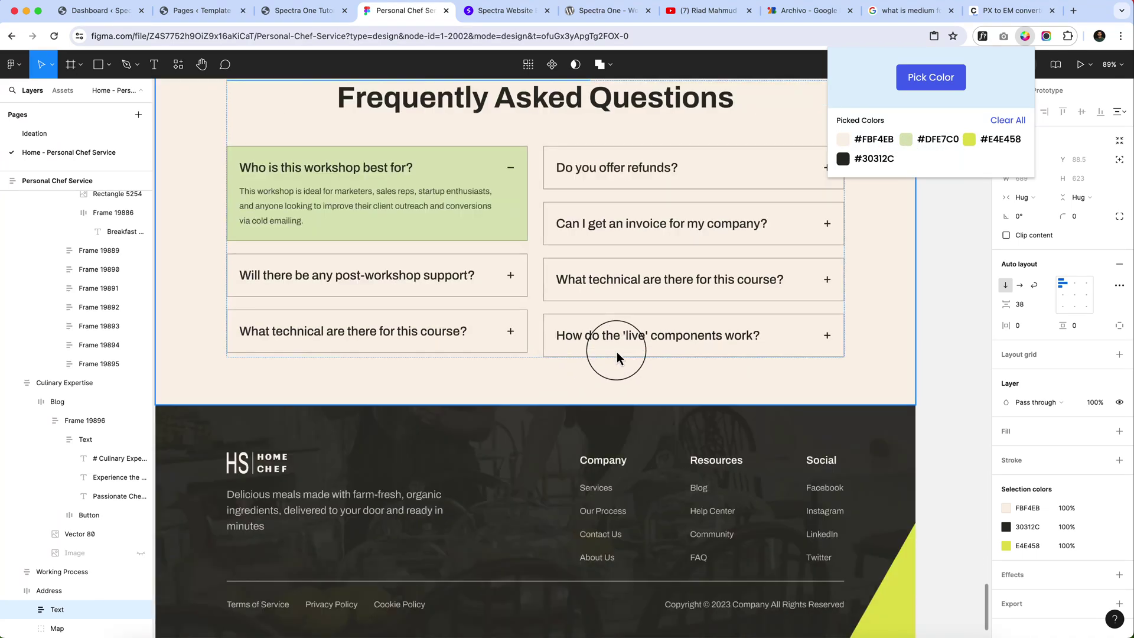
scroll(616, 352, down, 5)
ctrl+scroll(629, 348, down, 3)
scroll(613, 318, up, 10)
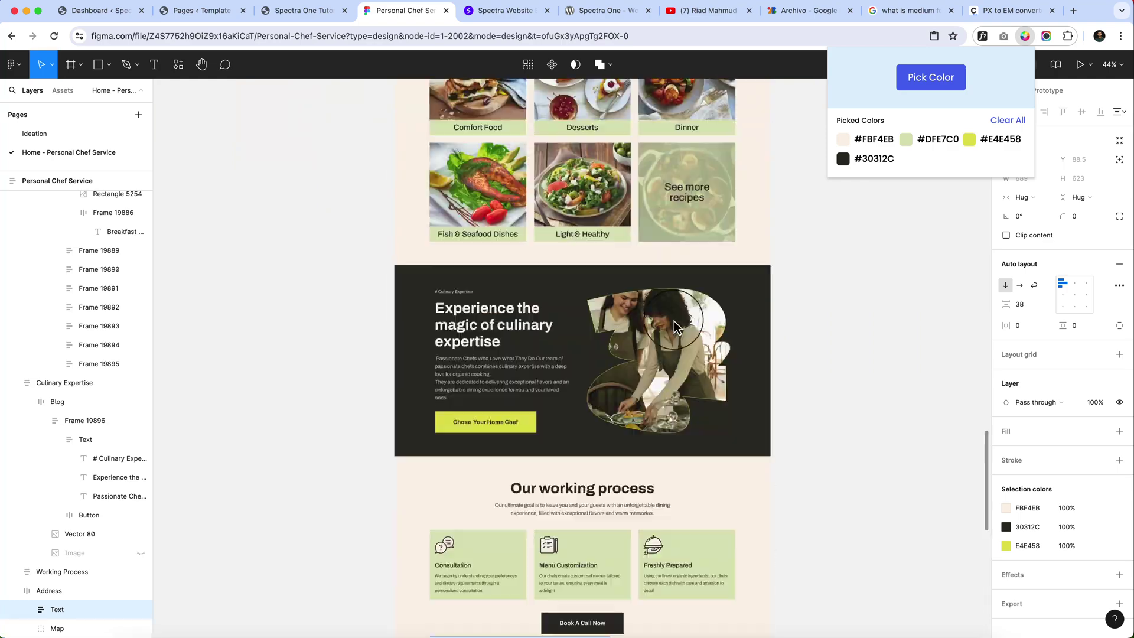
scroll(691, 324, up, 5)
scroll(709, 326, up, 5)
scroll(718, 320, up, 5)
scroll(745, 293, up, 5)
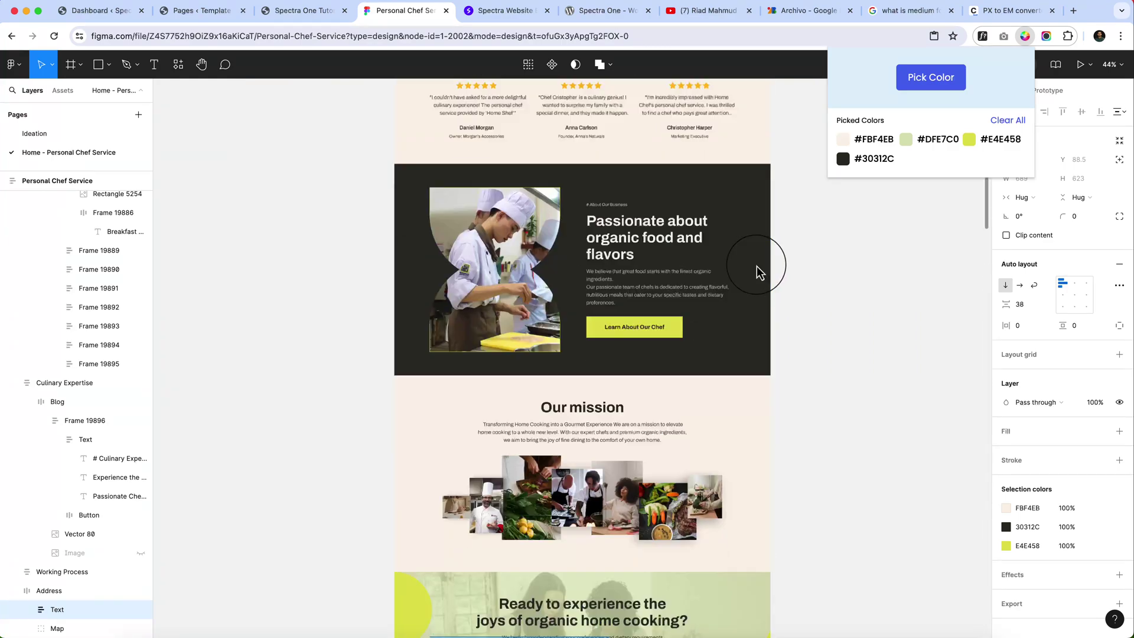
ctrl+scroll(757, 270, up, 3)
scroll(691, 195, up, 5)
click(549, 342)
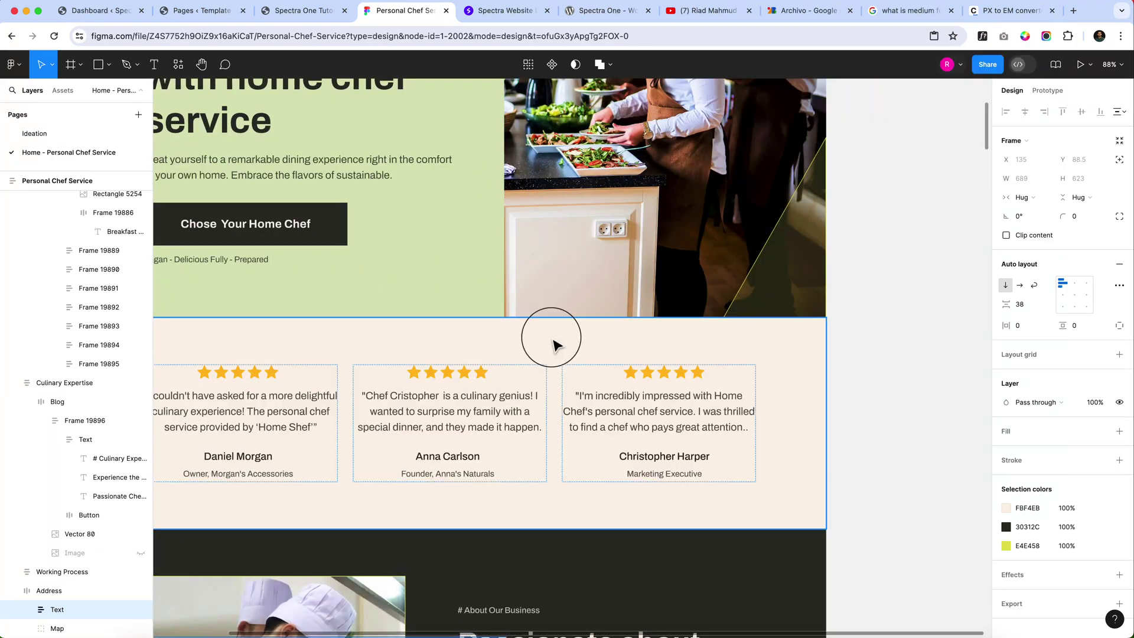
scroll(549, 338, up, 5)
scroll(550, 266, up, 3)
drag(545, 328, 584, 247)
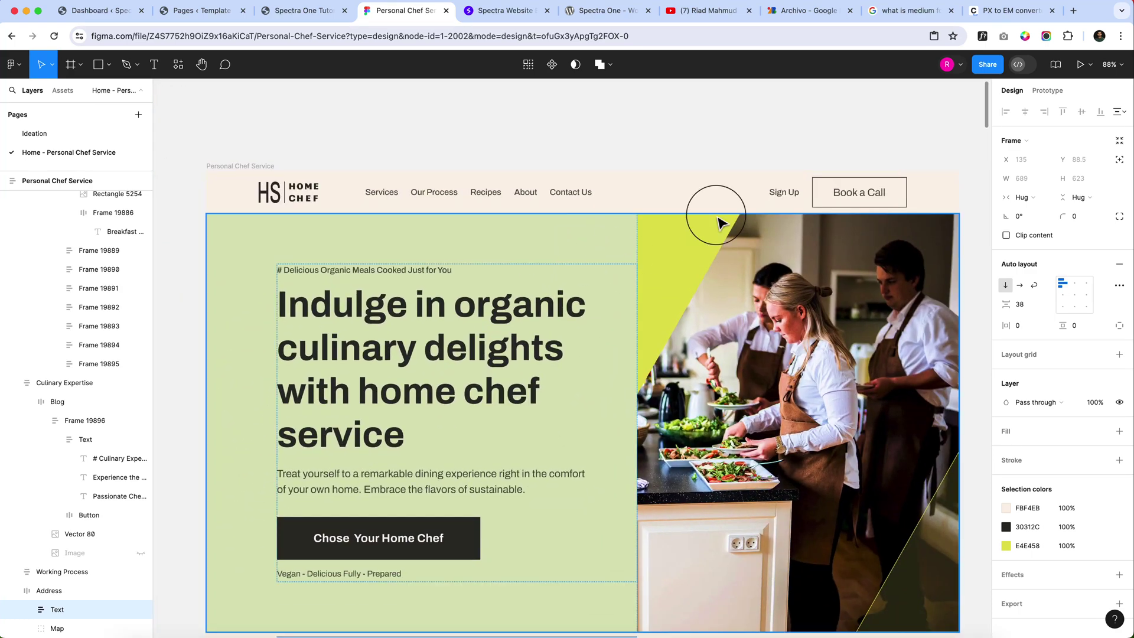
click(707, 10)
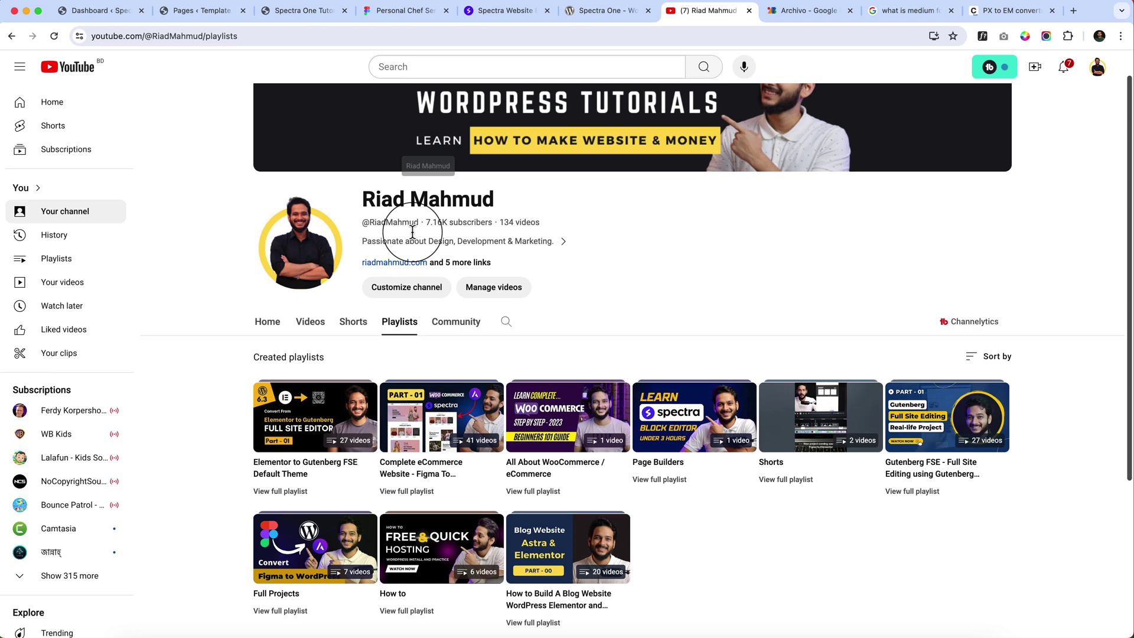
- Open the Figma to WordPress Gutenberg video, view its playback speeds unchanged, then visit the Spectra One site
click(310, 320)
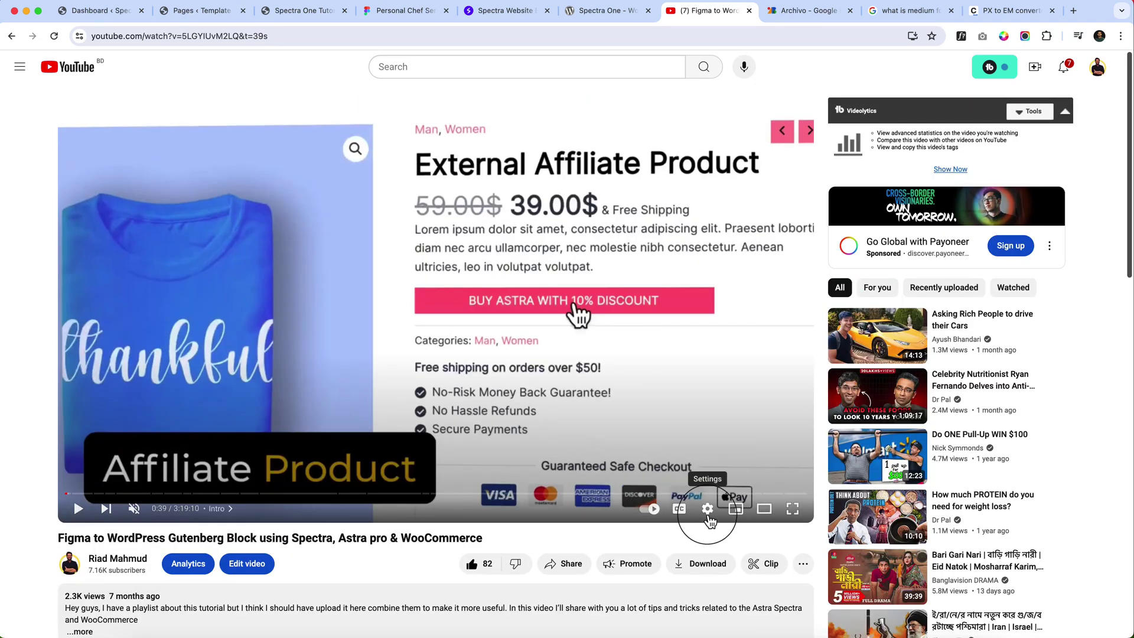
click(707, 509)
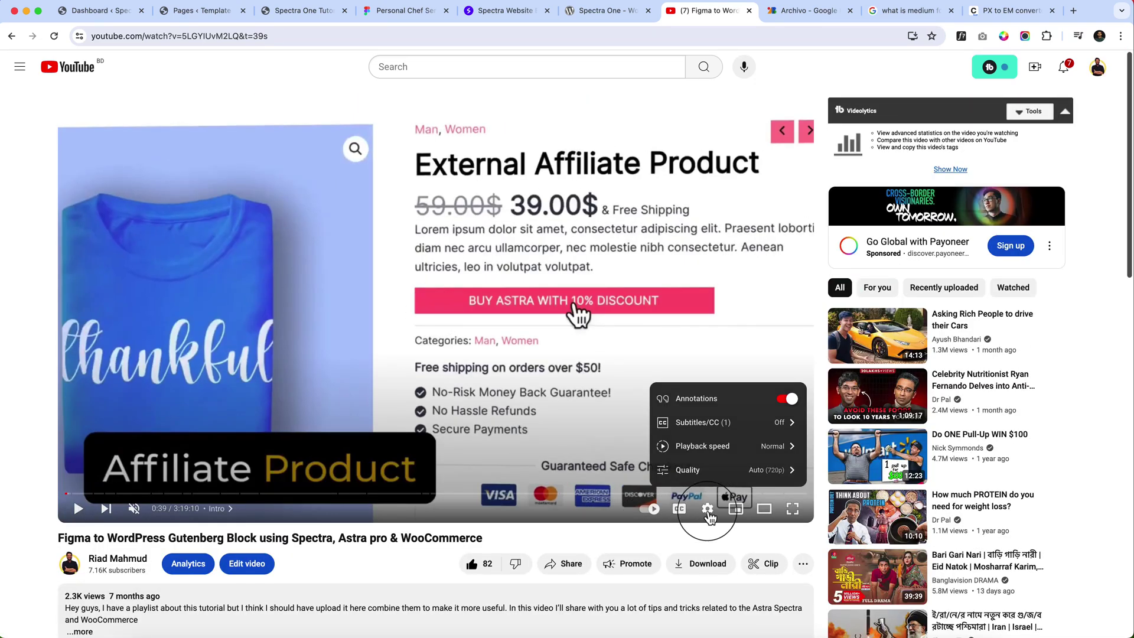
click(718, 447)
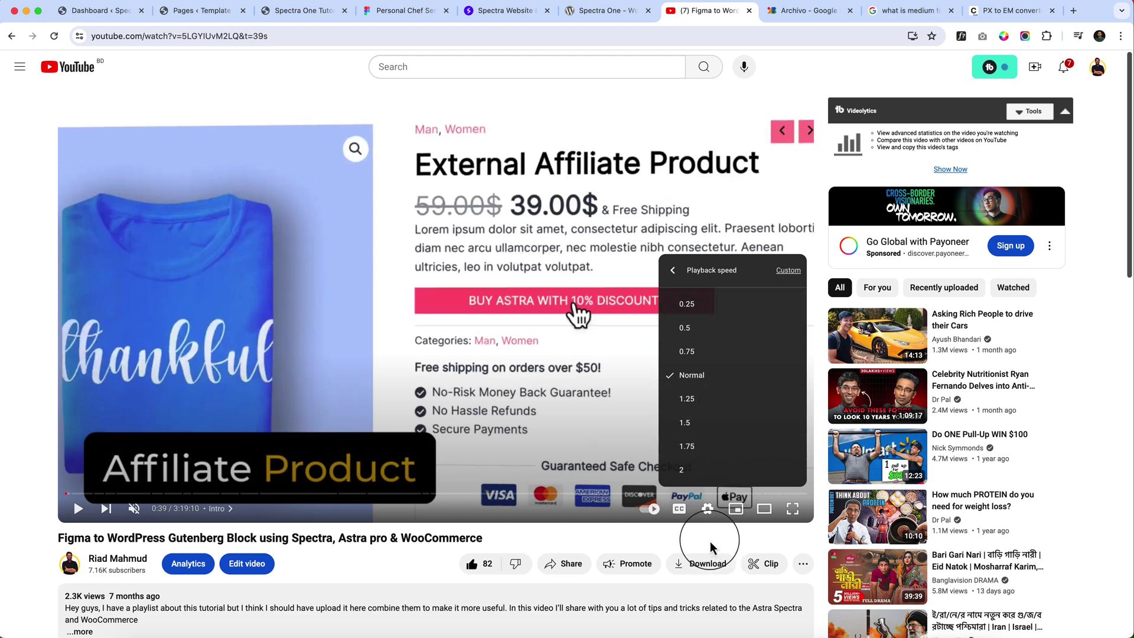
click(376, 569)
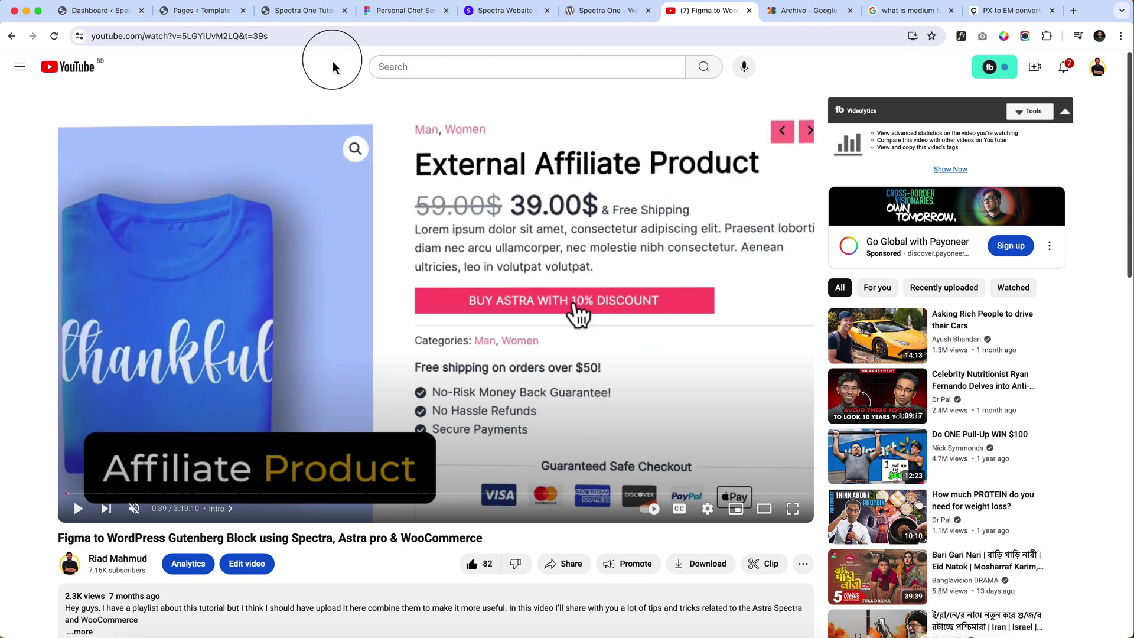
click(304, 11)
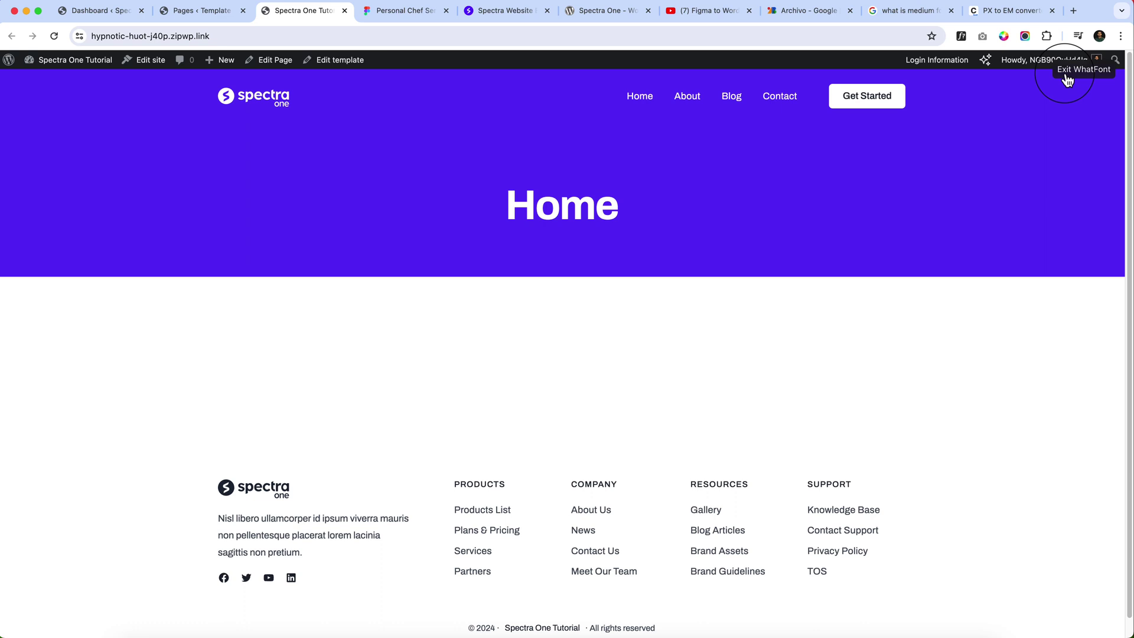
- Replace the first theme palette color with lime E4E458
click(1067, 80)
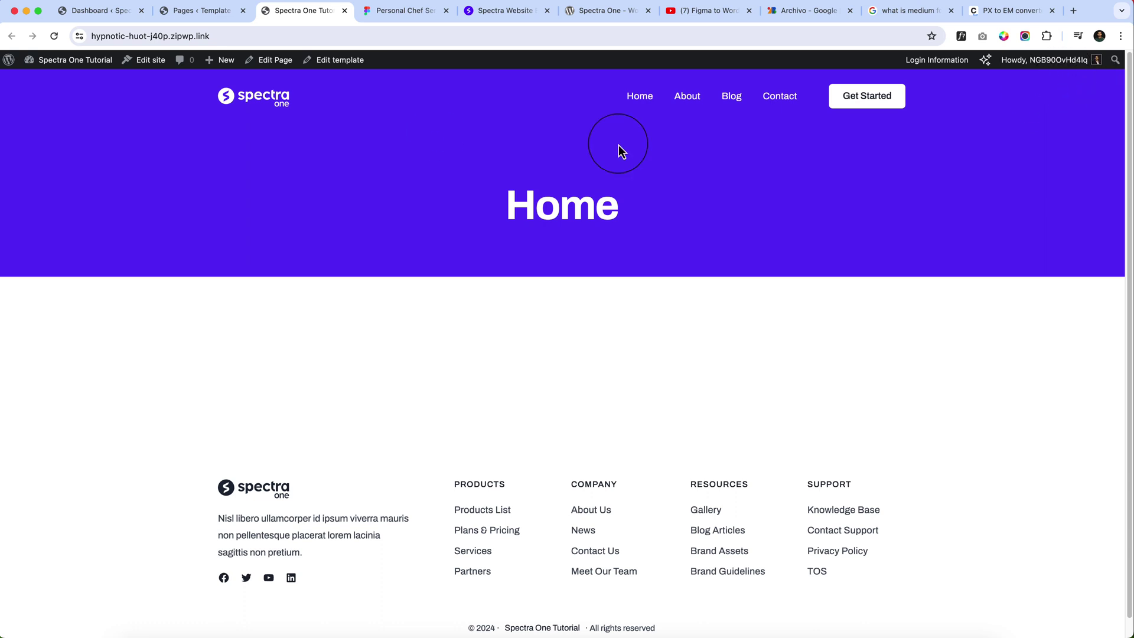
click(203, 11)
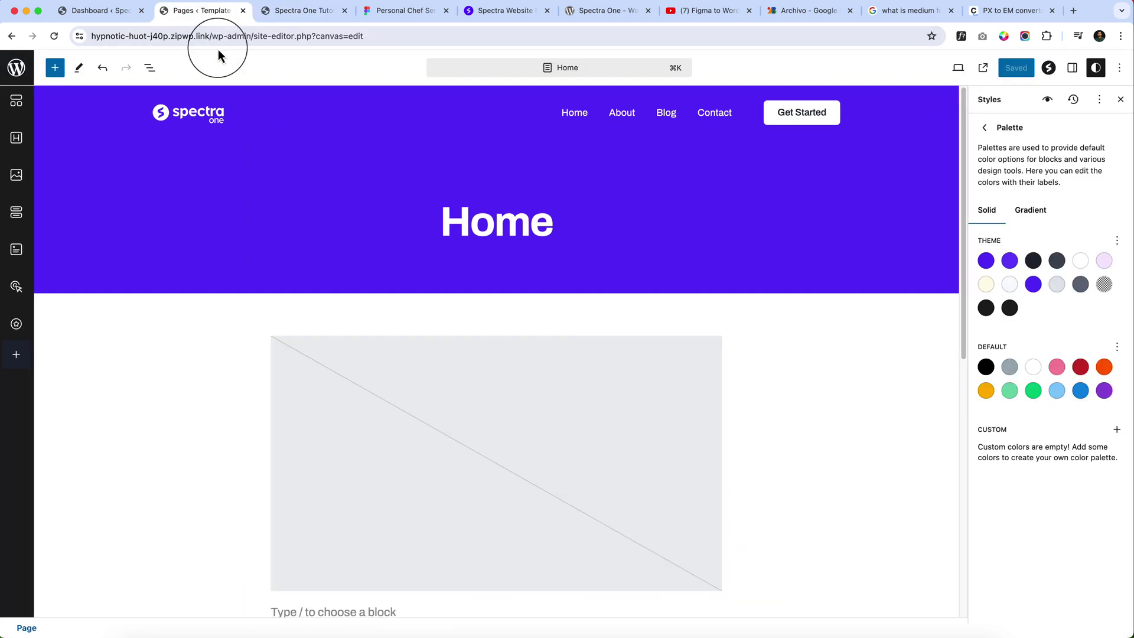
click(1004, 36)
click(983, 140)
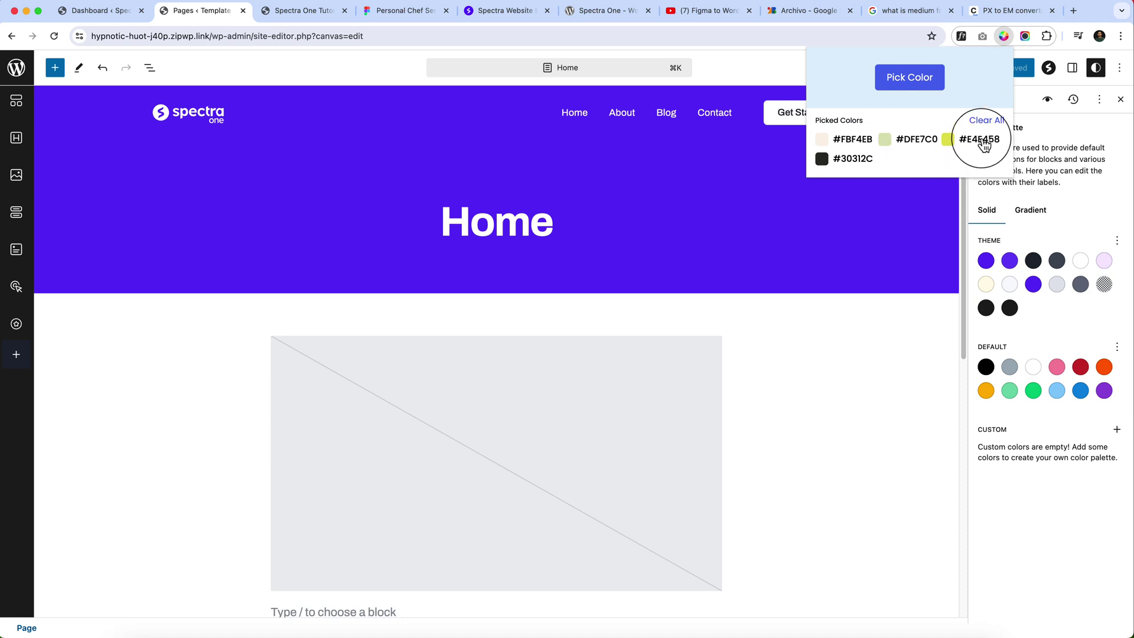
click(986, 261)
click(986, 262)
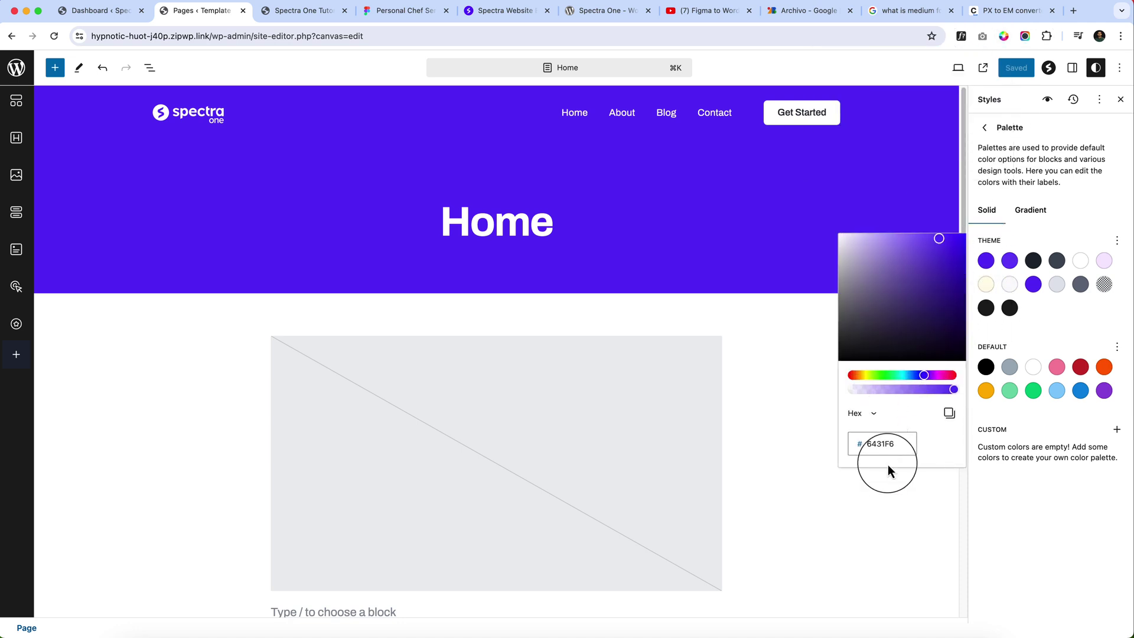
key(Return)
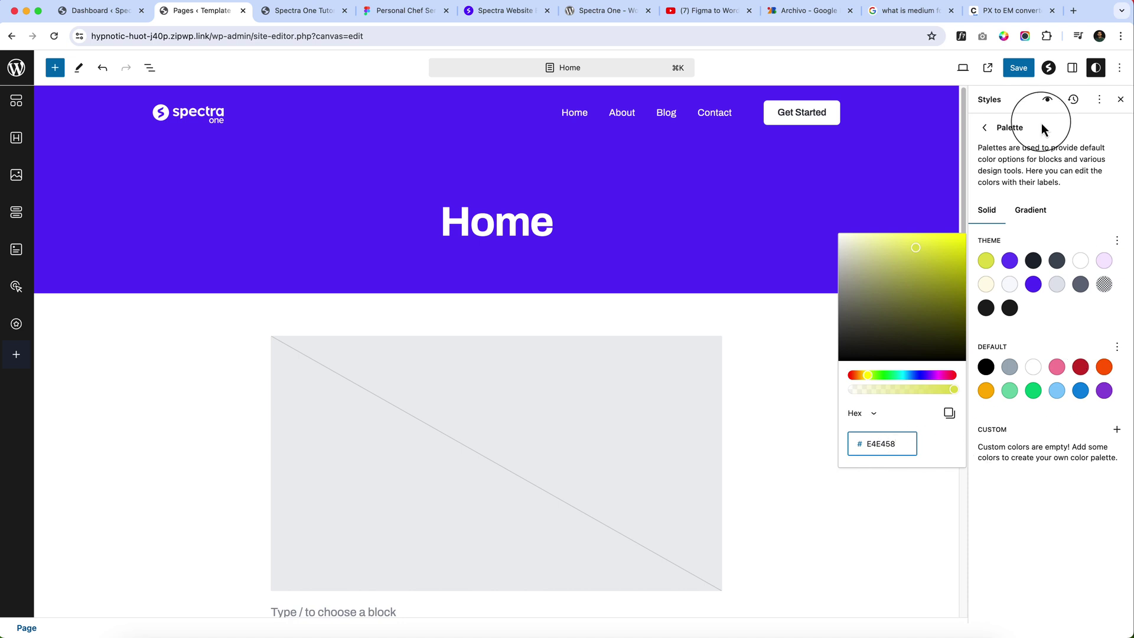
- Replace the second theme palette color with pale green DFE7C0
click(1004, 37)
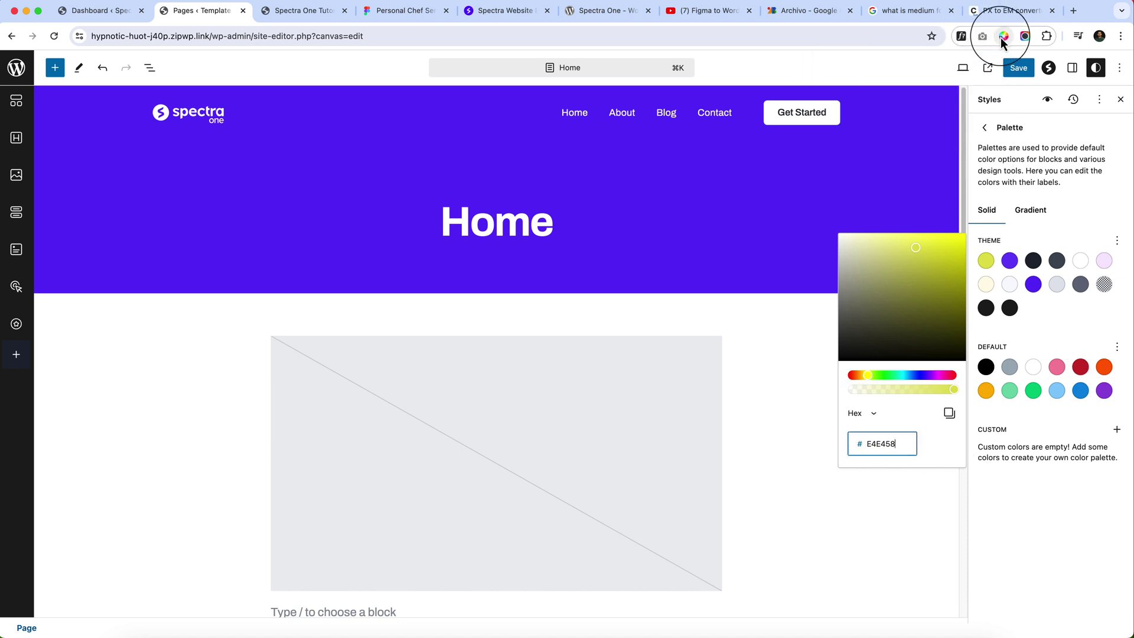
click(1005, 37)
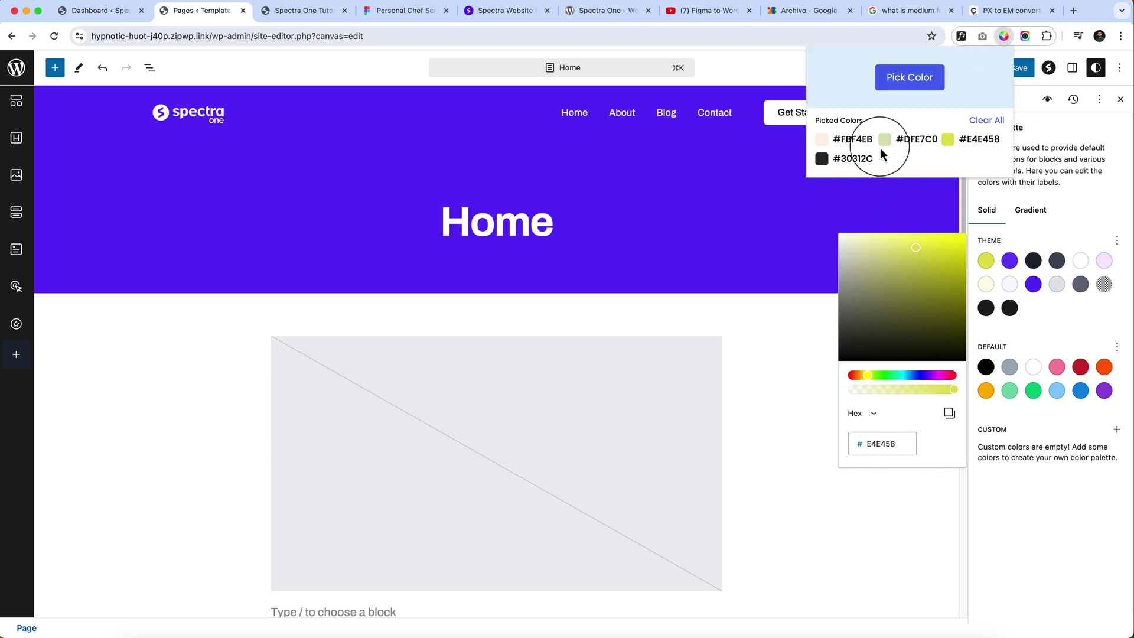
click(916, 140)
click(1010, 261)
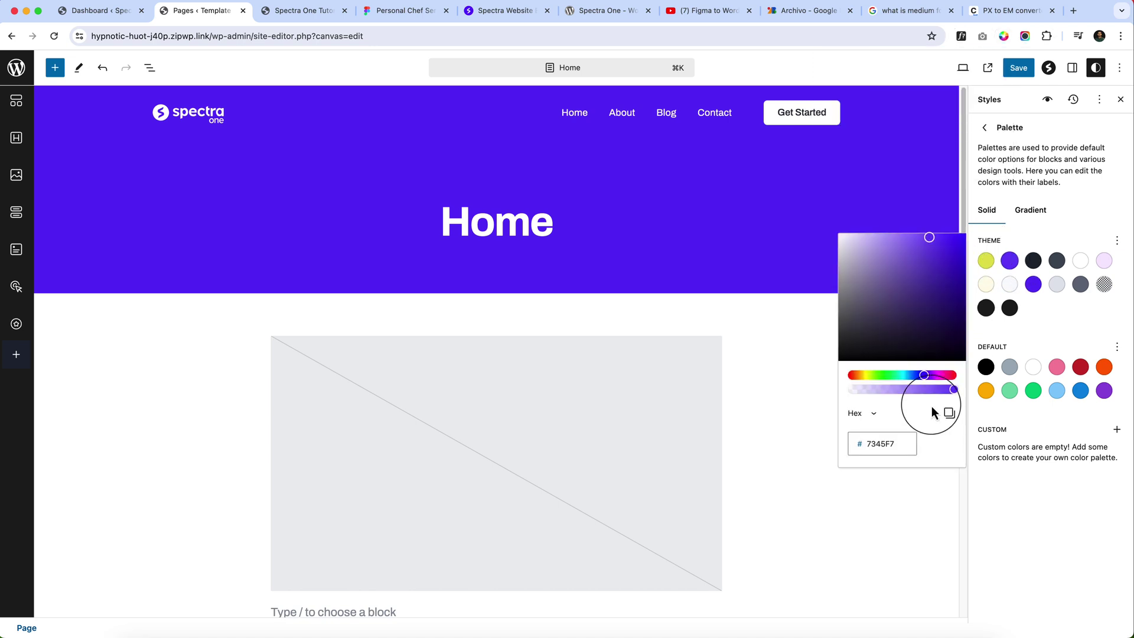
click(882, 443)
key(super+a)
key(super+v)
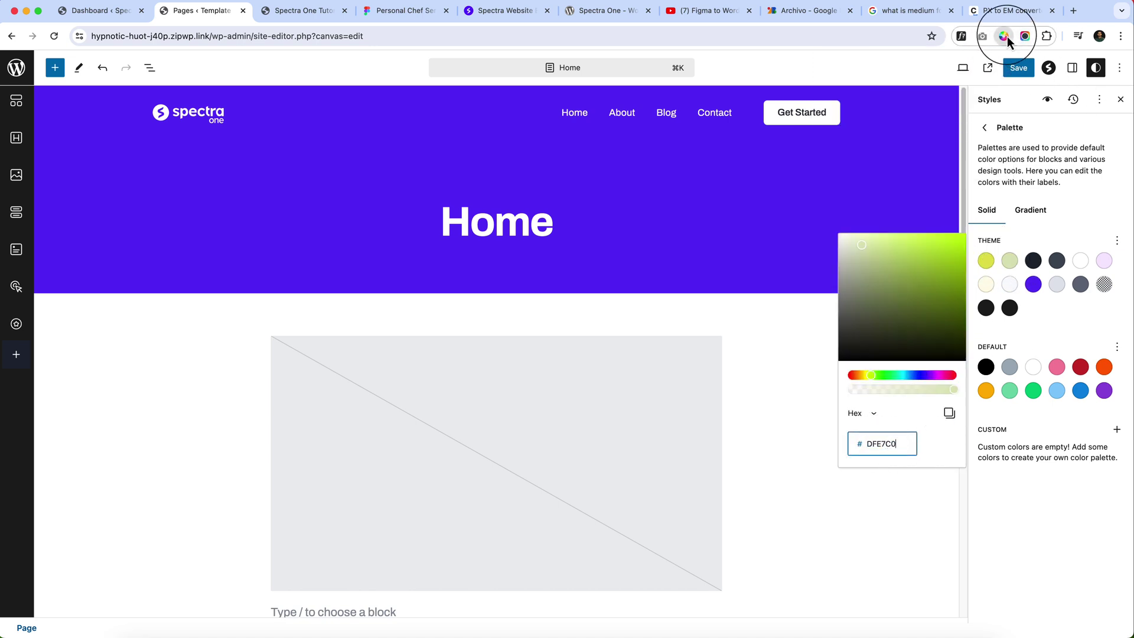
- Set the cream theme palette color to FBF4EB
click(1005, 37)
click(853, 139)
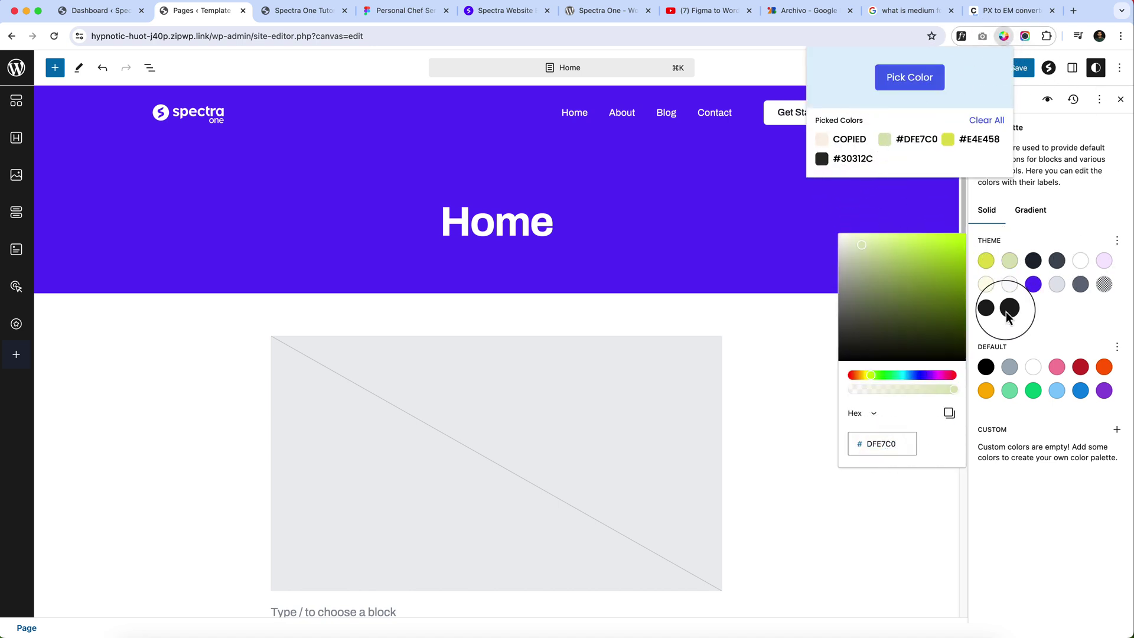
click(986, 285)
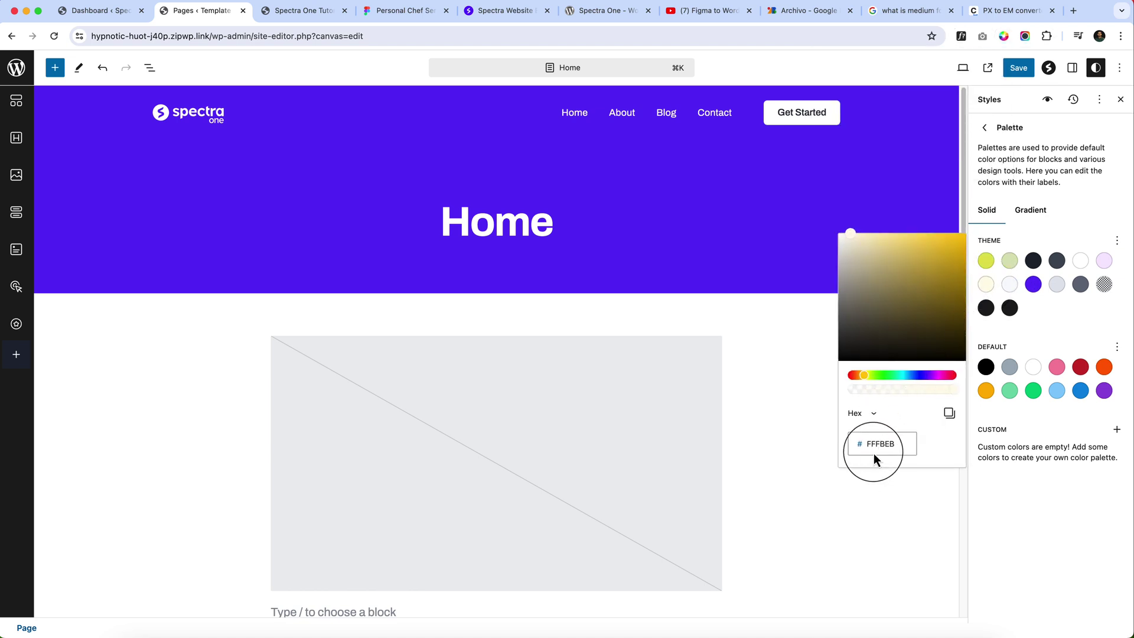
key(super+v)
click(1080, 246)
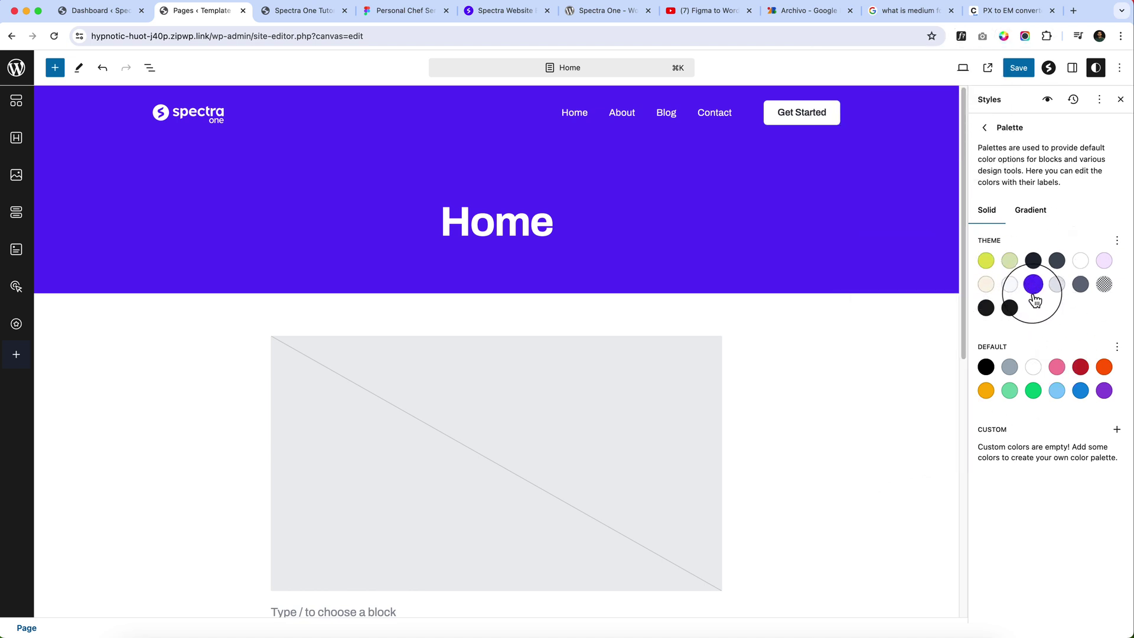
- Replace the purple accent color with the lime hex value
click(986, 261)
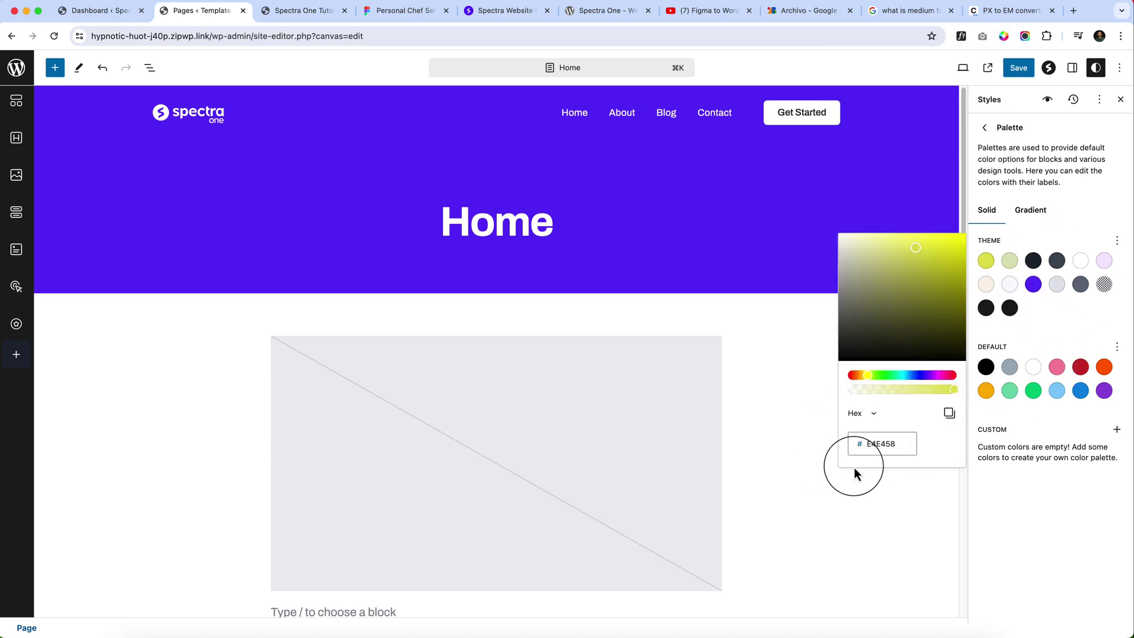
click(1033, 284)
click(886, 443)
key(super+a)
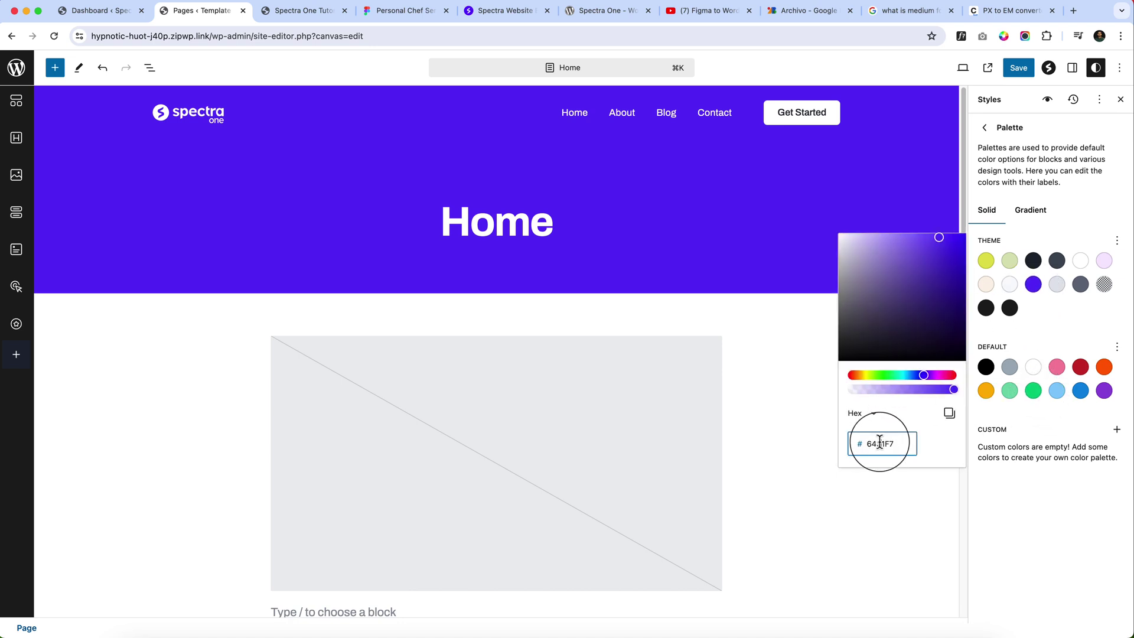
key(super+v)
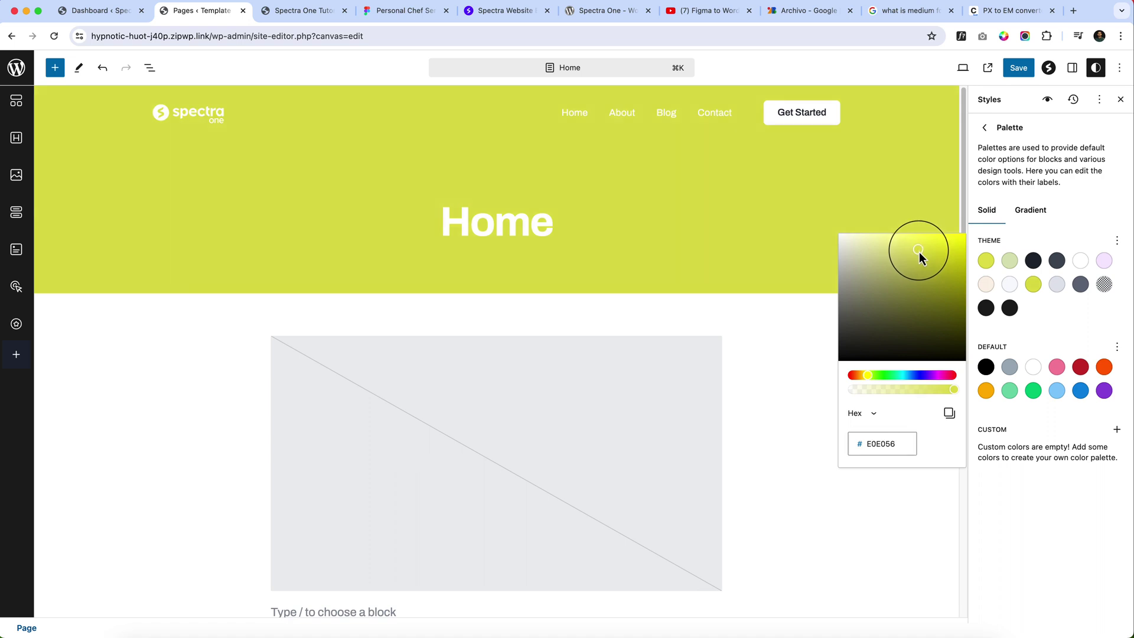
- Tone the lime accent color down slightly with its saturation handle
mouse_move(925, 262)
mouse_down()
mouse_move(932, 275)
mouse_move(925, 262)
mouse_up()
click(1064, 325)
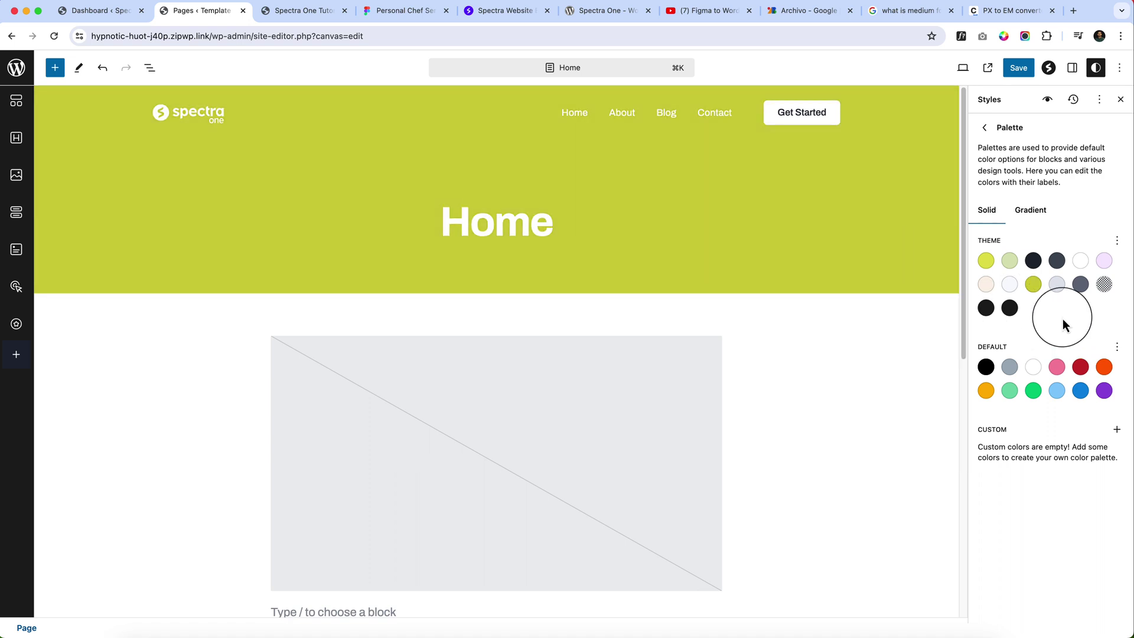
click(1003, 36)
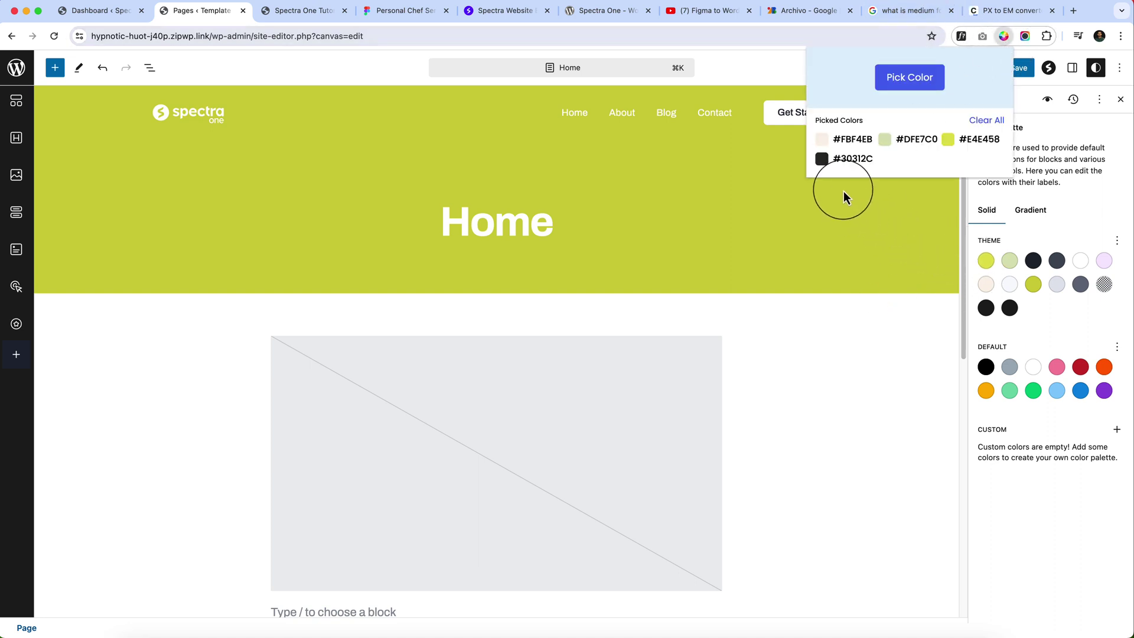
- Set the Heading color to dark 30312C and save the site styles
click(1033, 260)
double_click(881, 443)
key(ctrl+v)
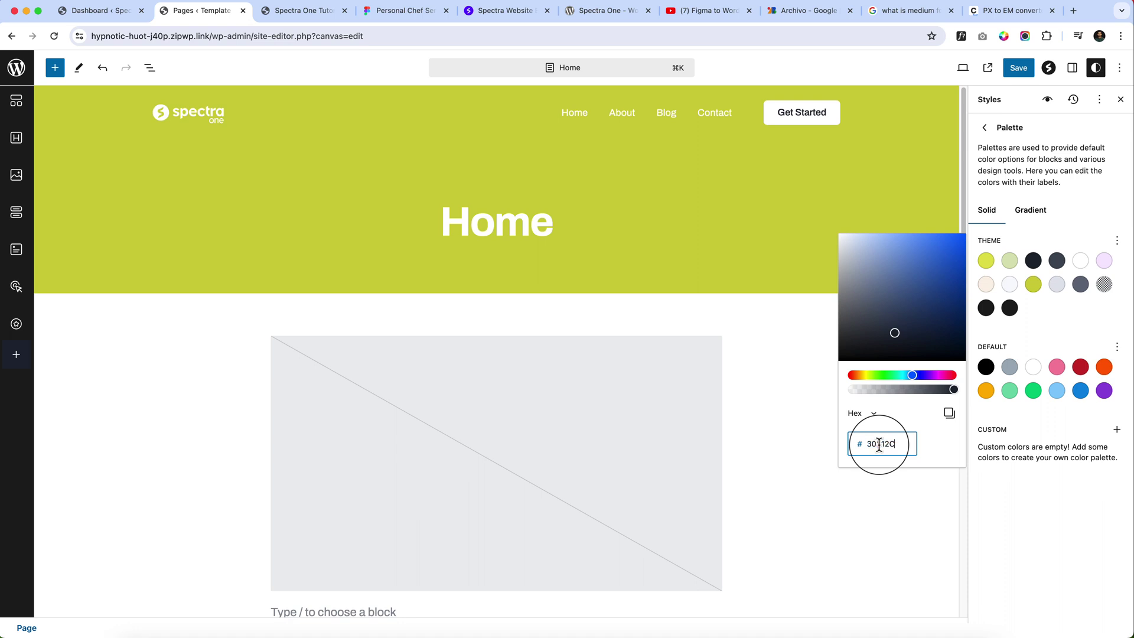
click(1097, 249)
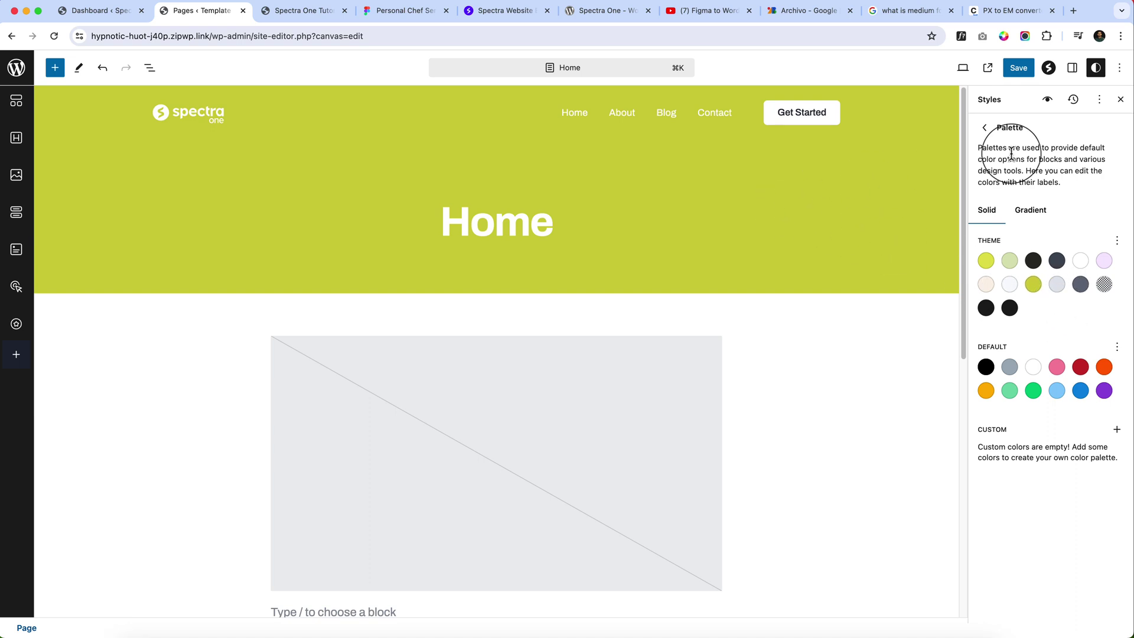
click(1016, 68)
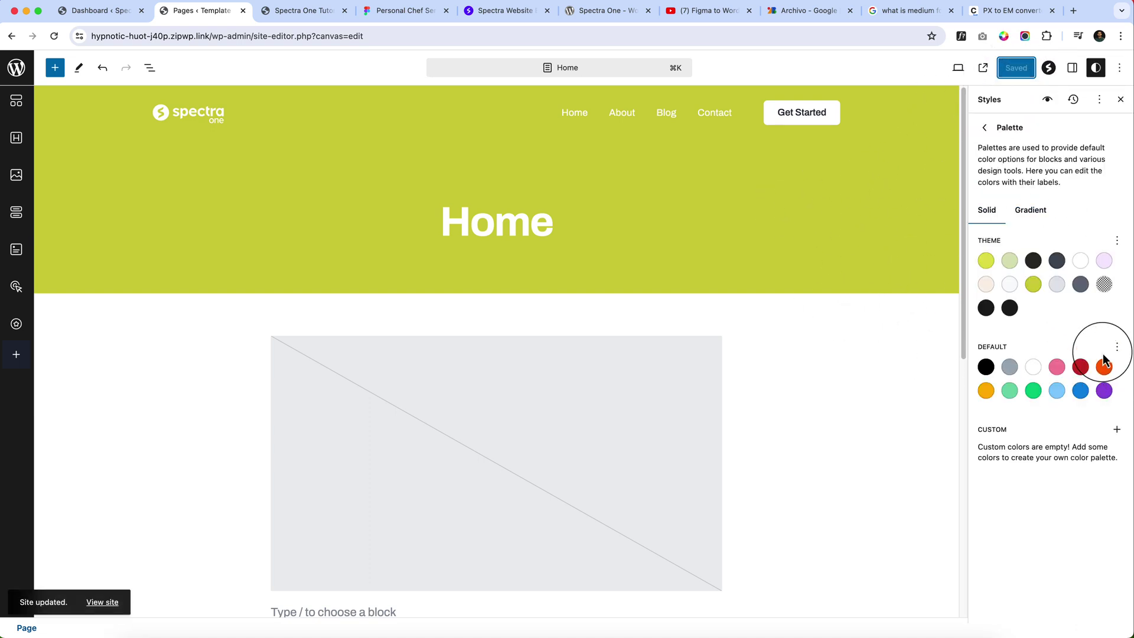
scroll(496, 221, down, 10)
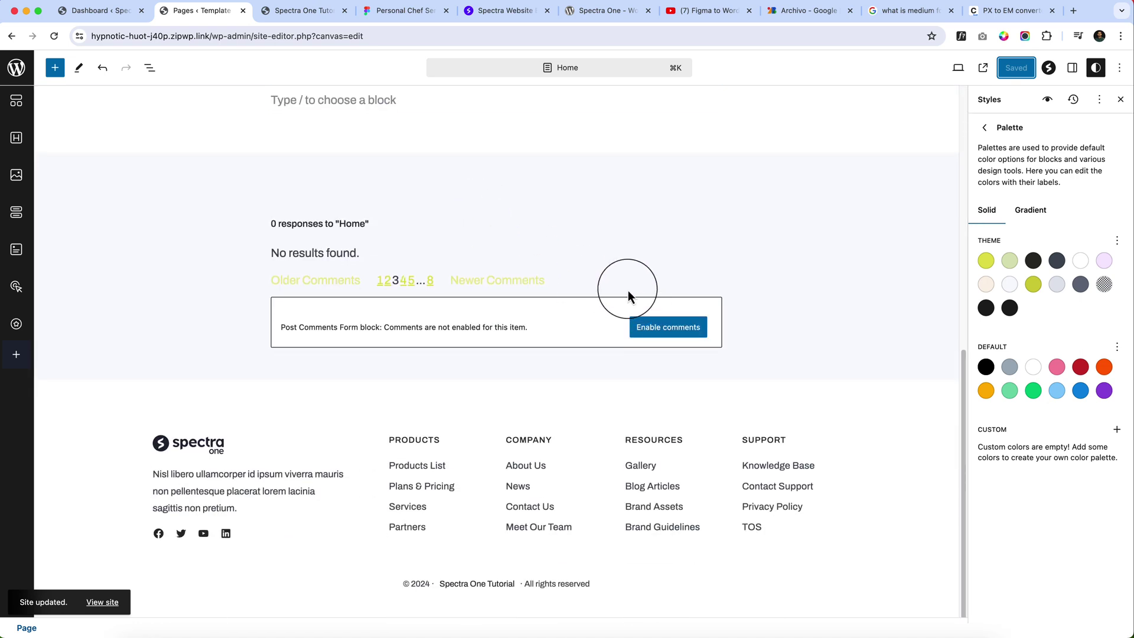
- Reload the live Spectra One Tutorial homepage to show its lime header
click(304, 11)
click(320, 35)
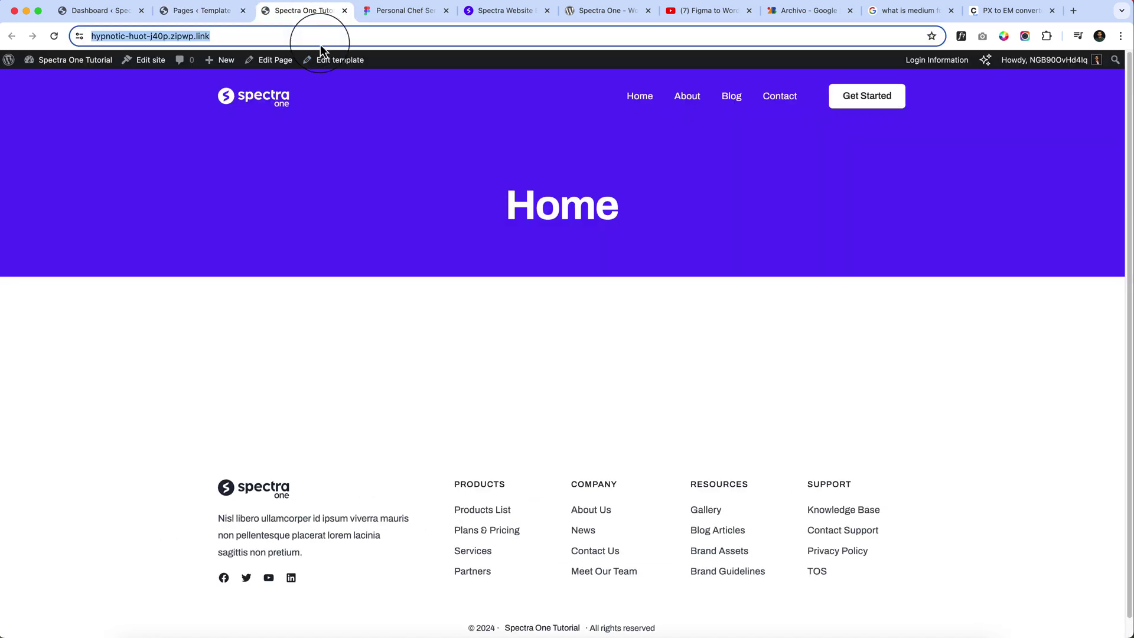
key(Return)
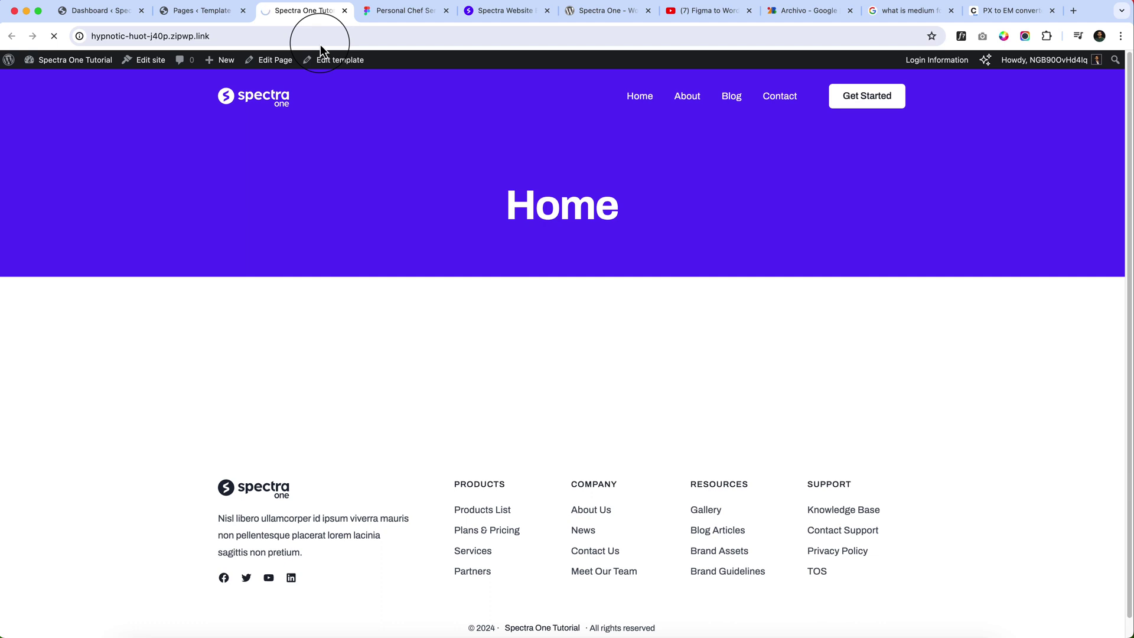
scroll(596, 348, down, 1)
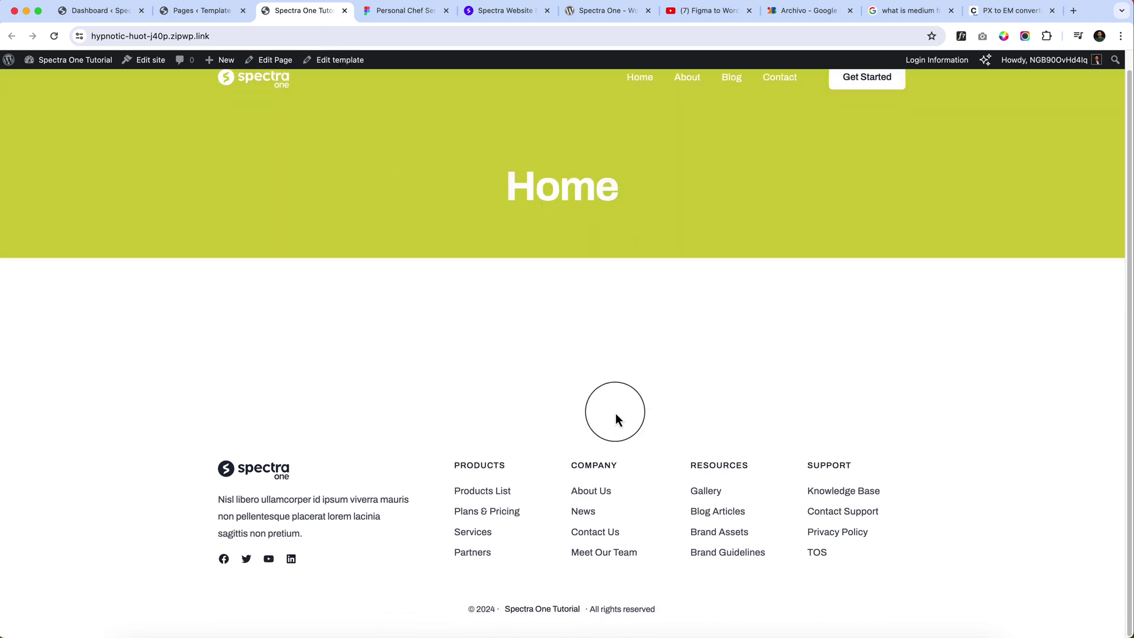